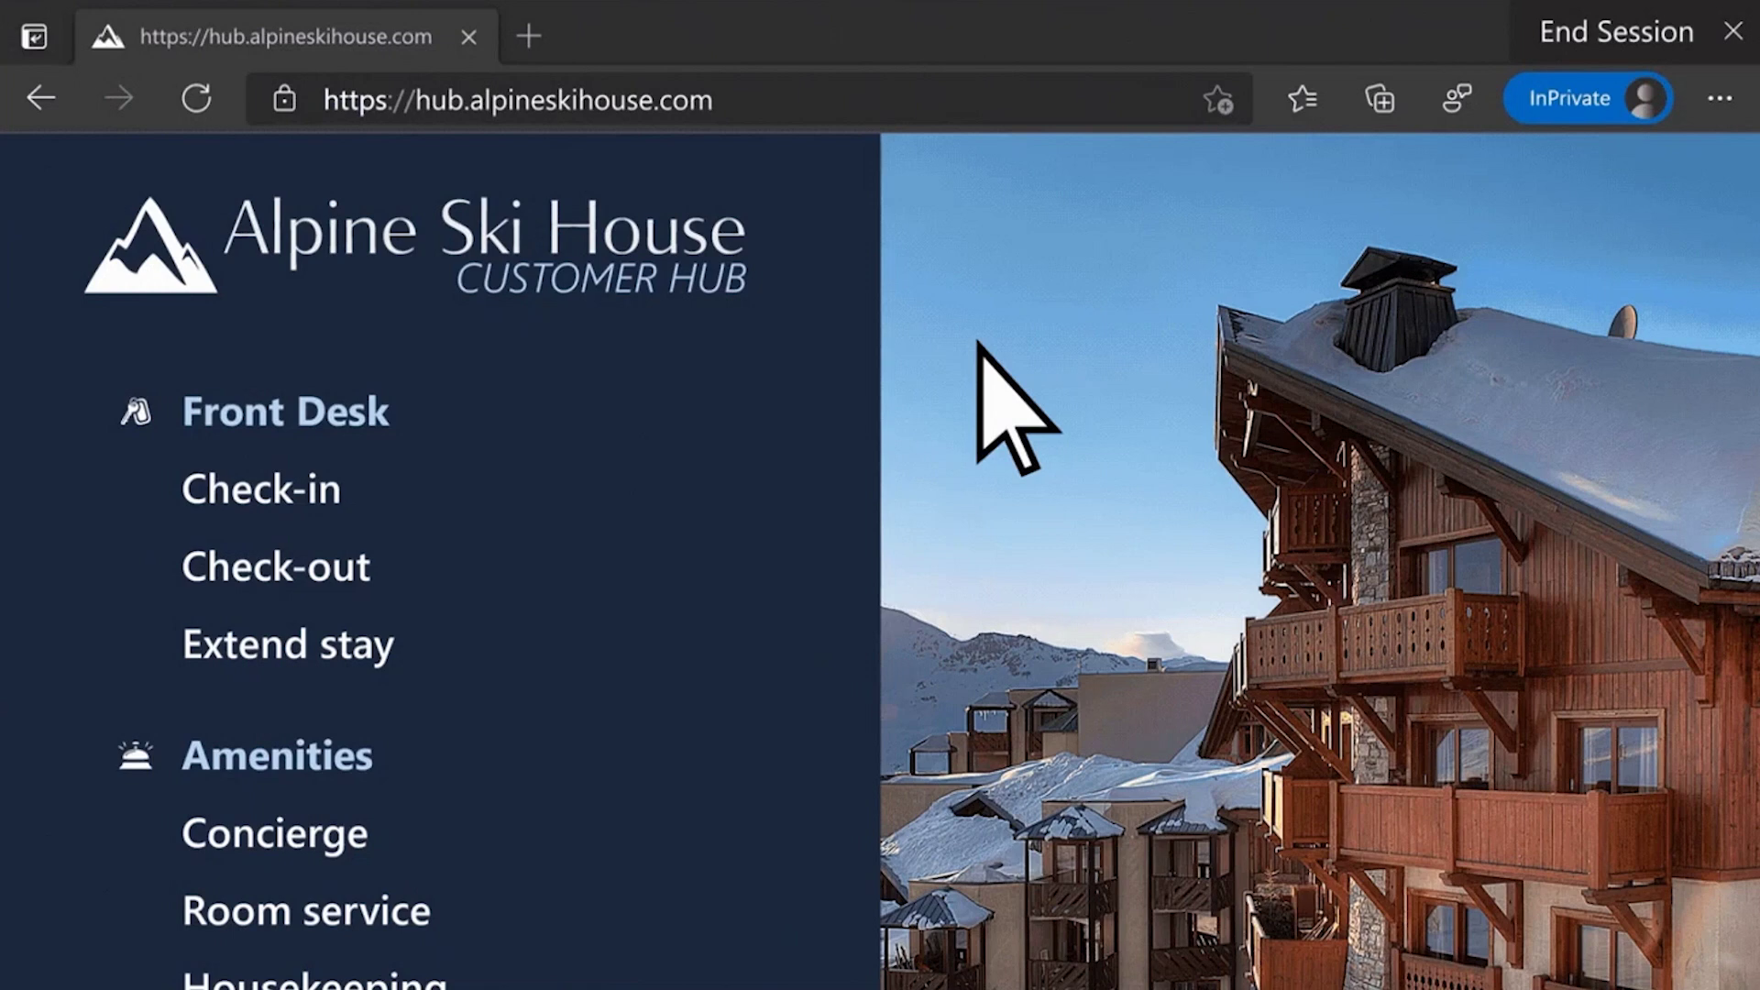
- Open the Concierge page, then end the Edge kiosk session to clear browsing data
click(291, 848)
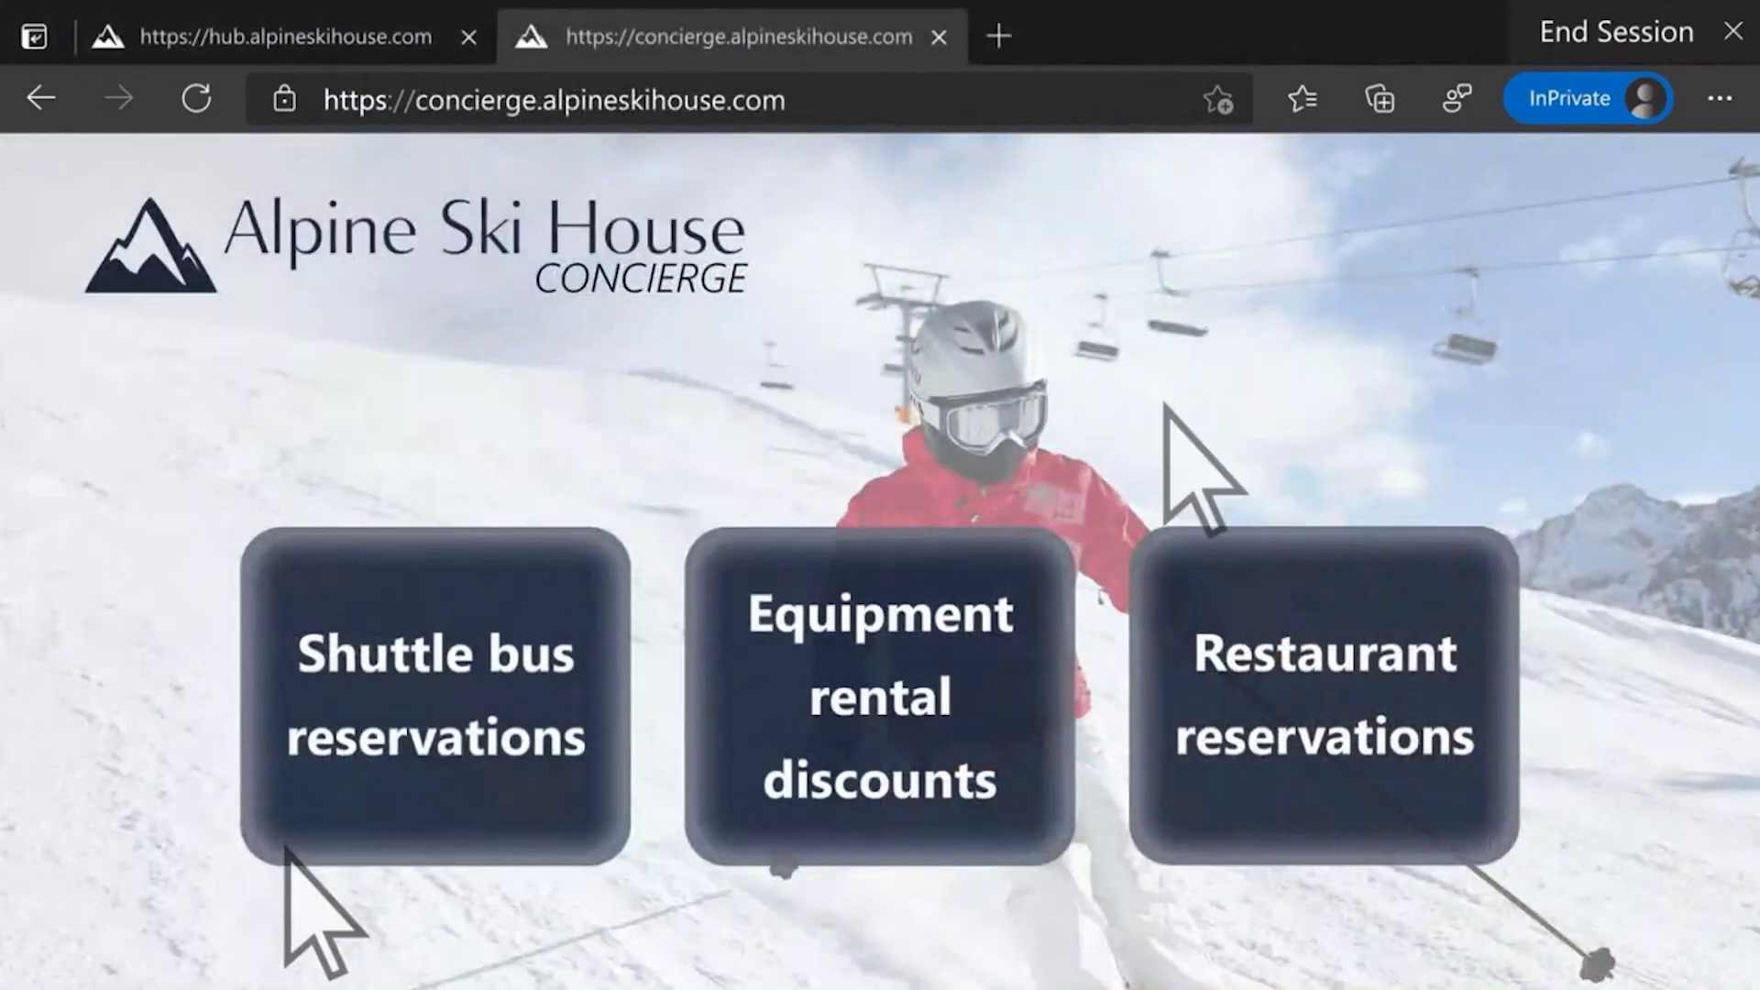
click(1595, 52)
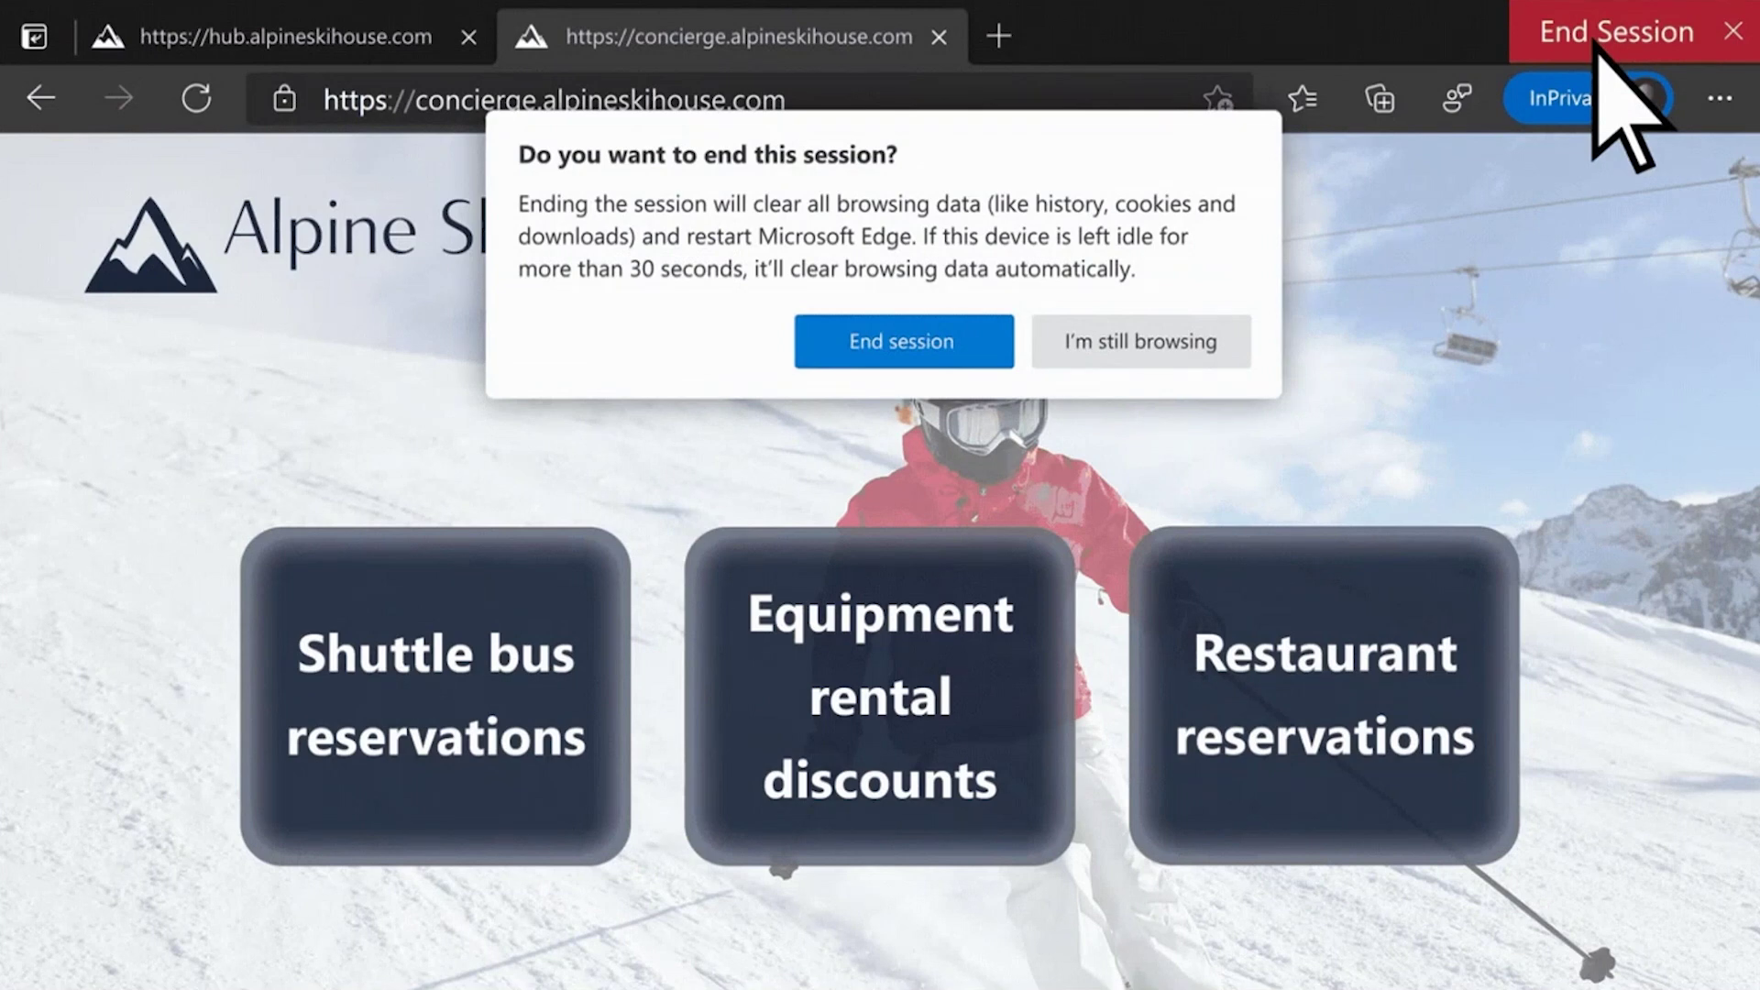
click(978, 344)
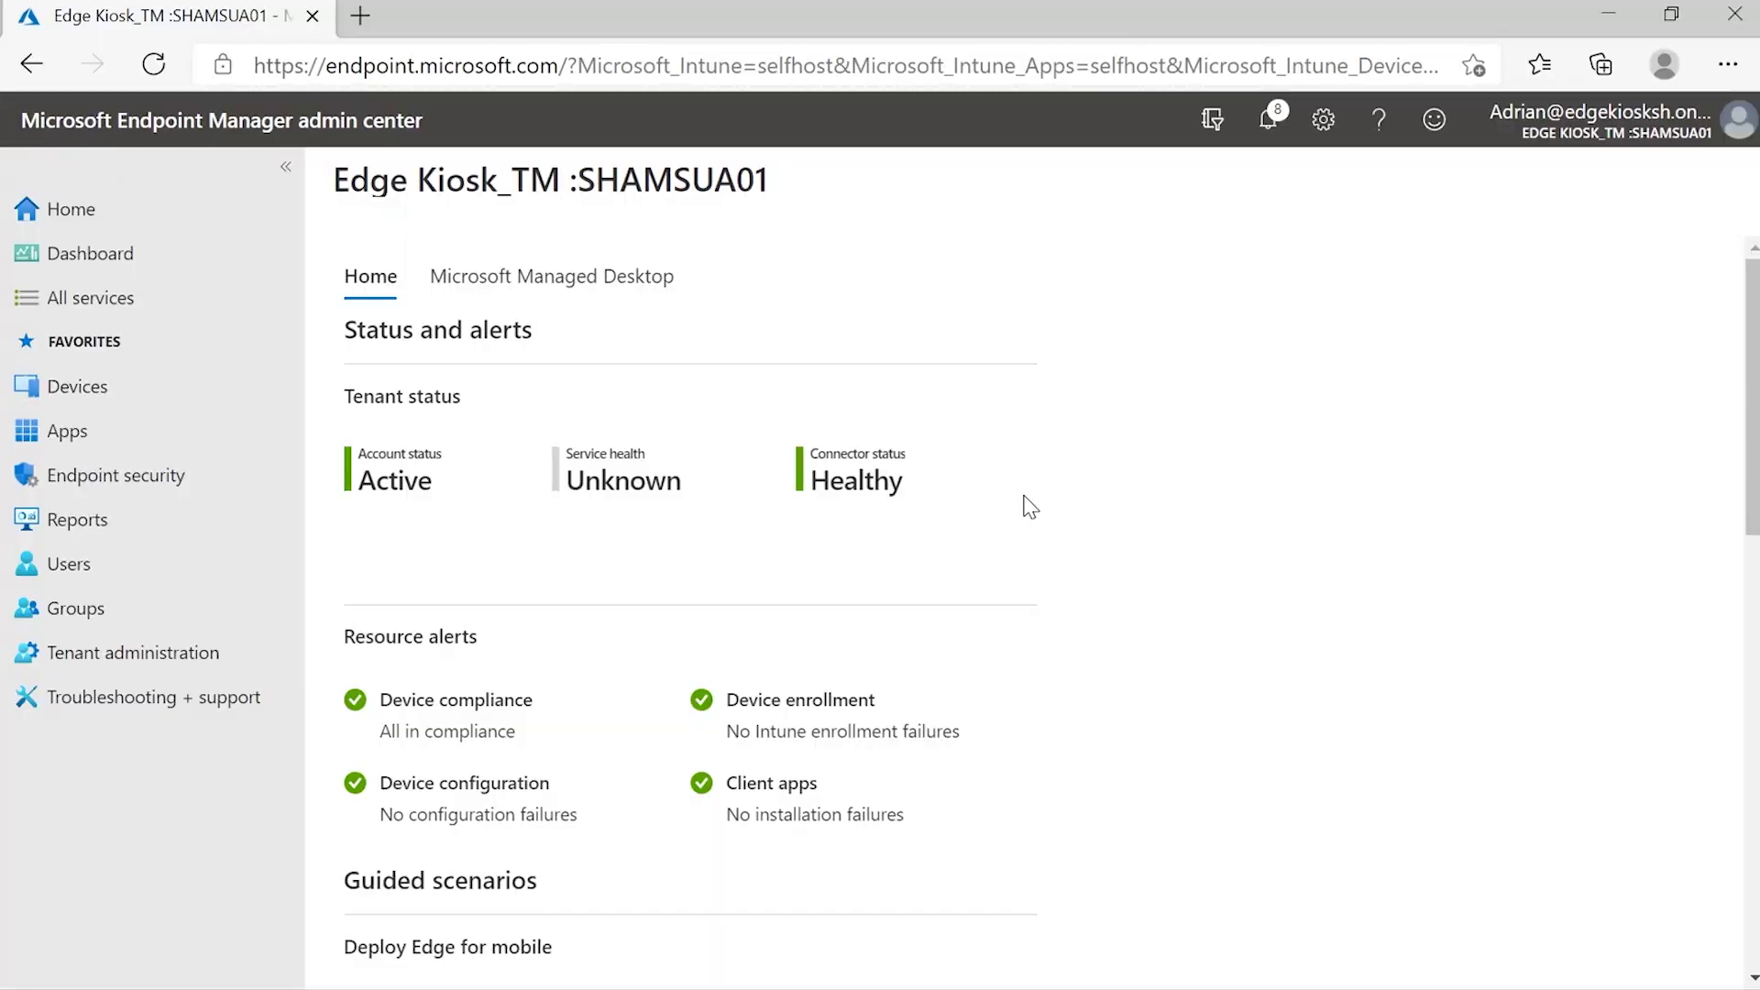
- Go to Devices > Windows > Configuration profiles and begin creating a profile
click(100, 386)
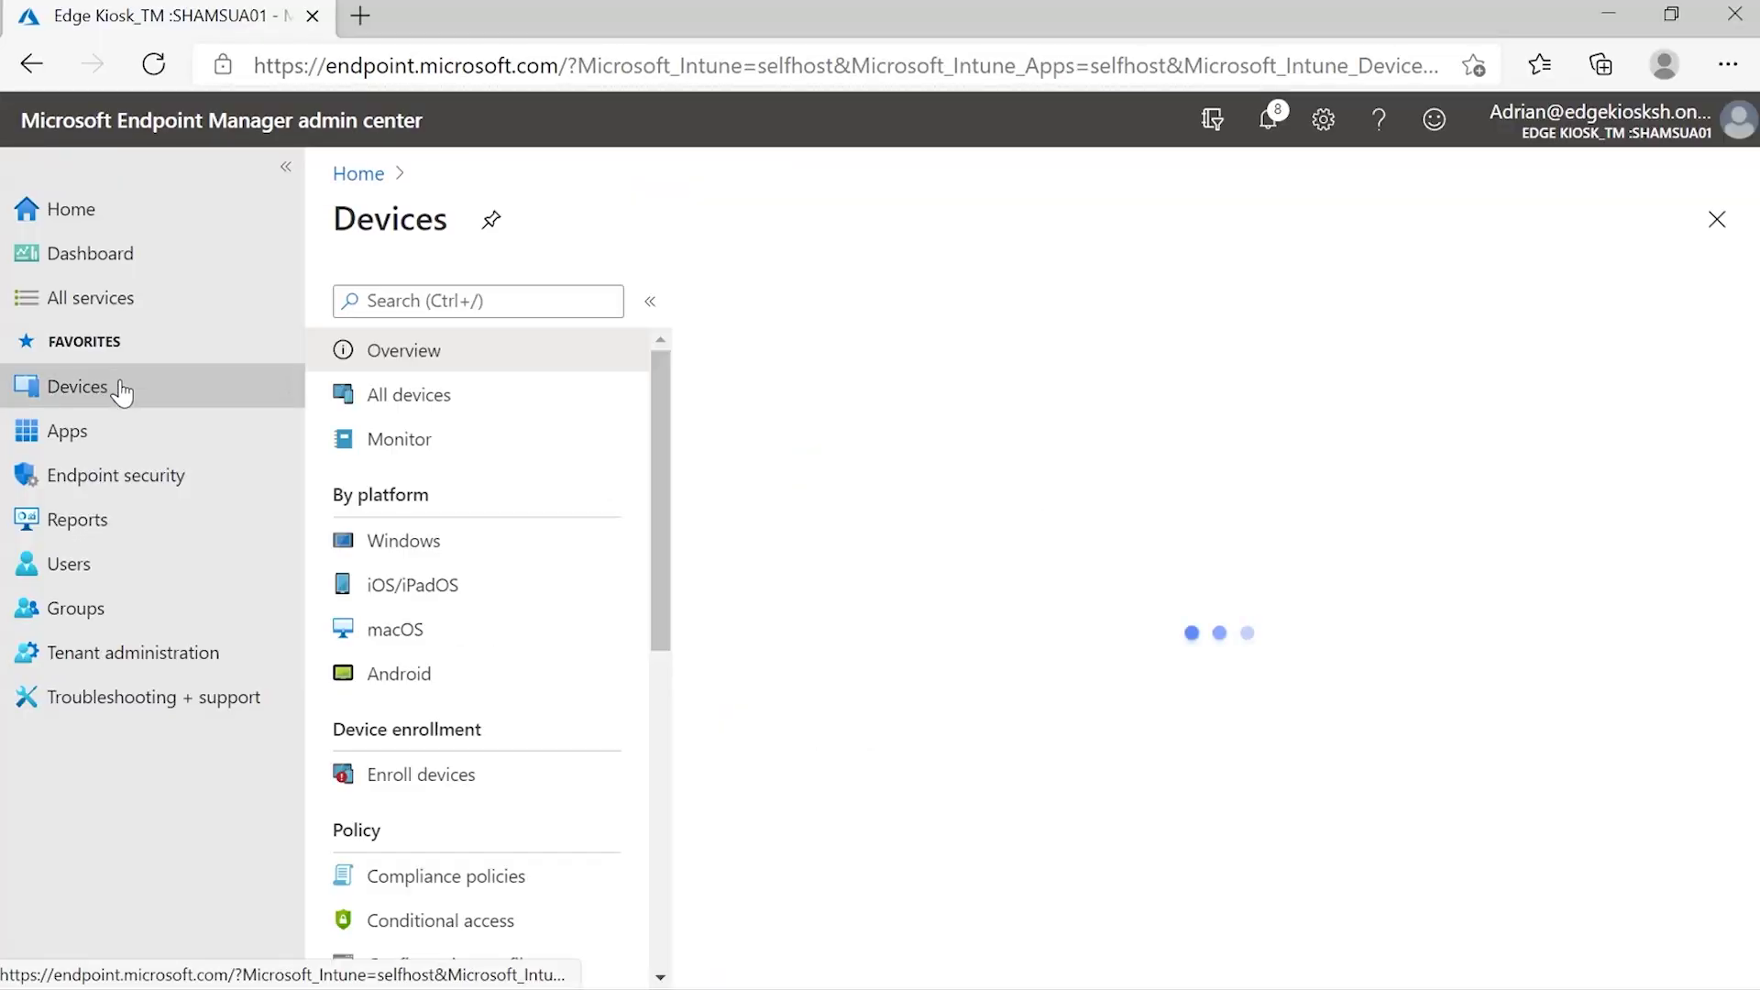
click(417, 550)
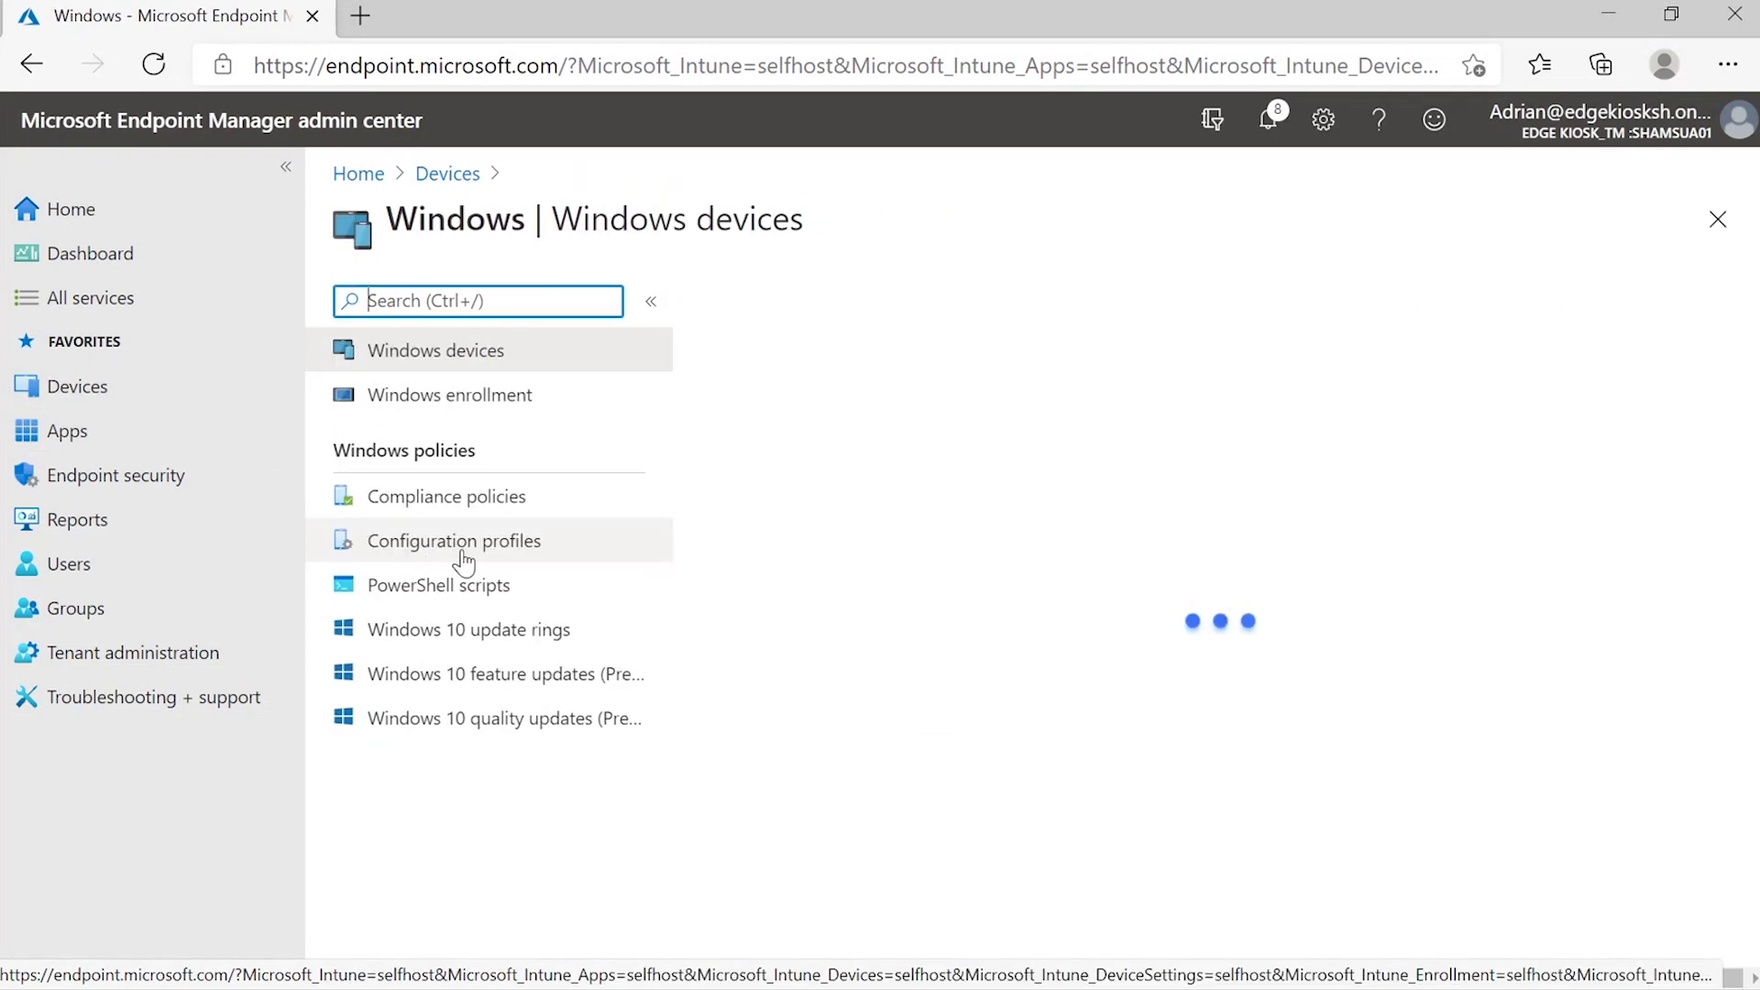
click(492, 557)
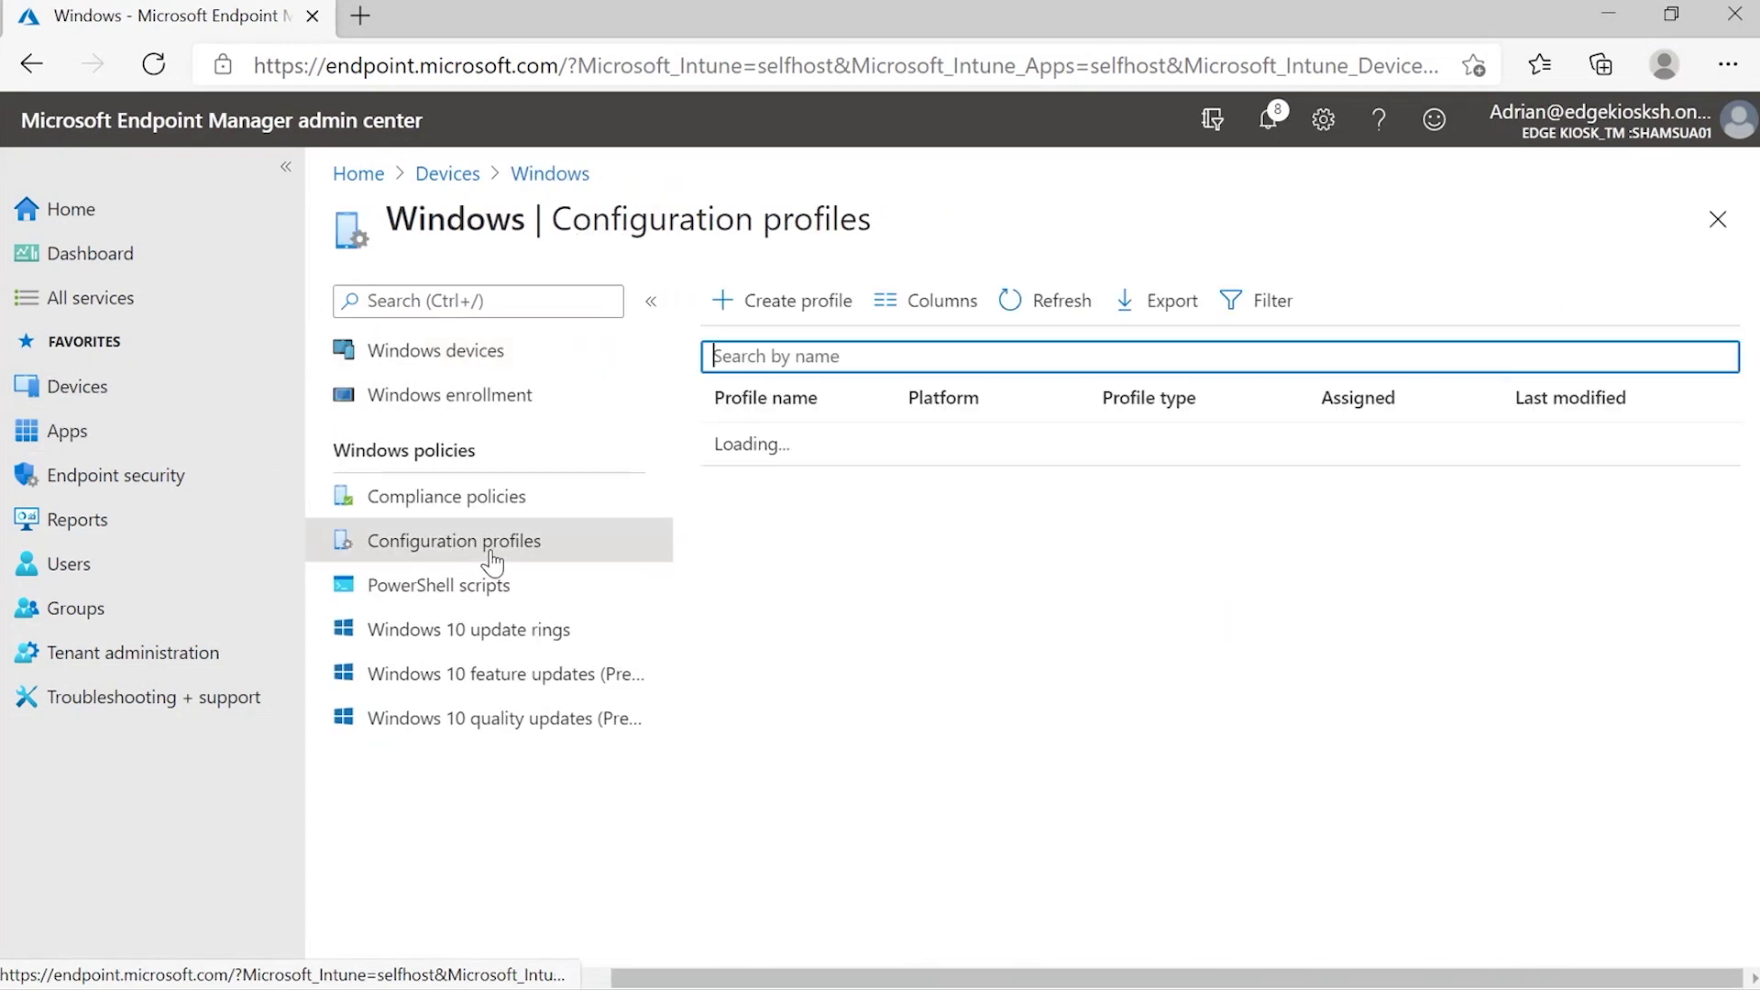
click(772, 304)
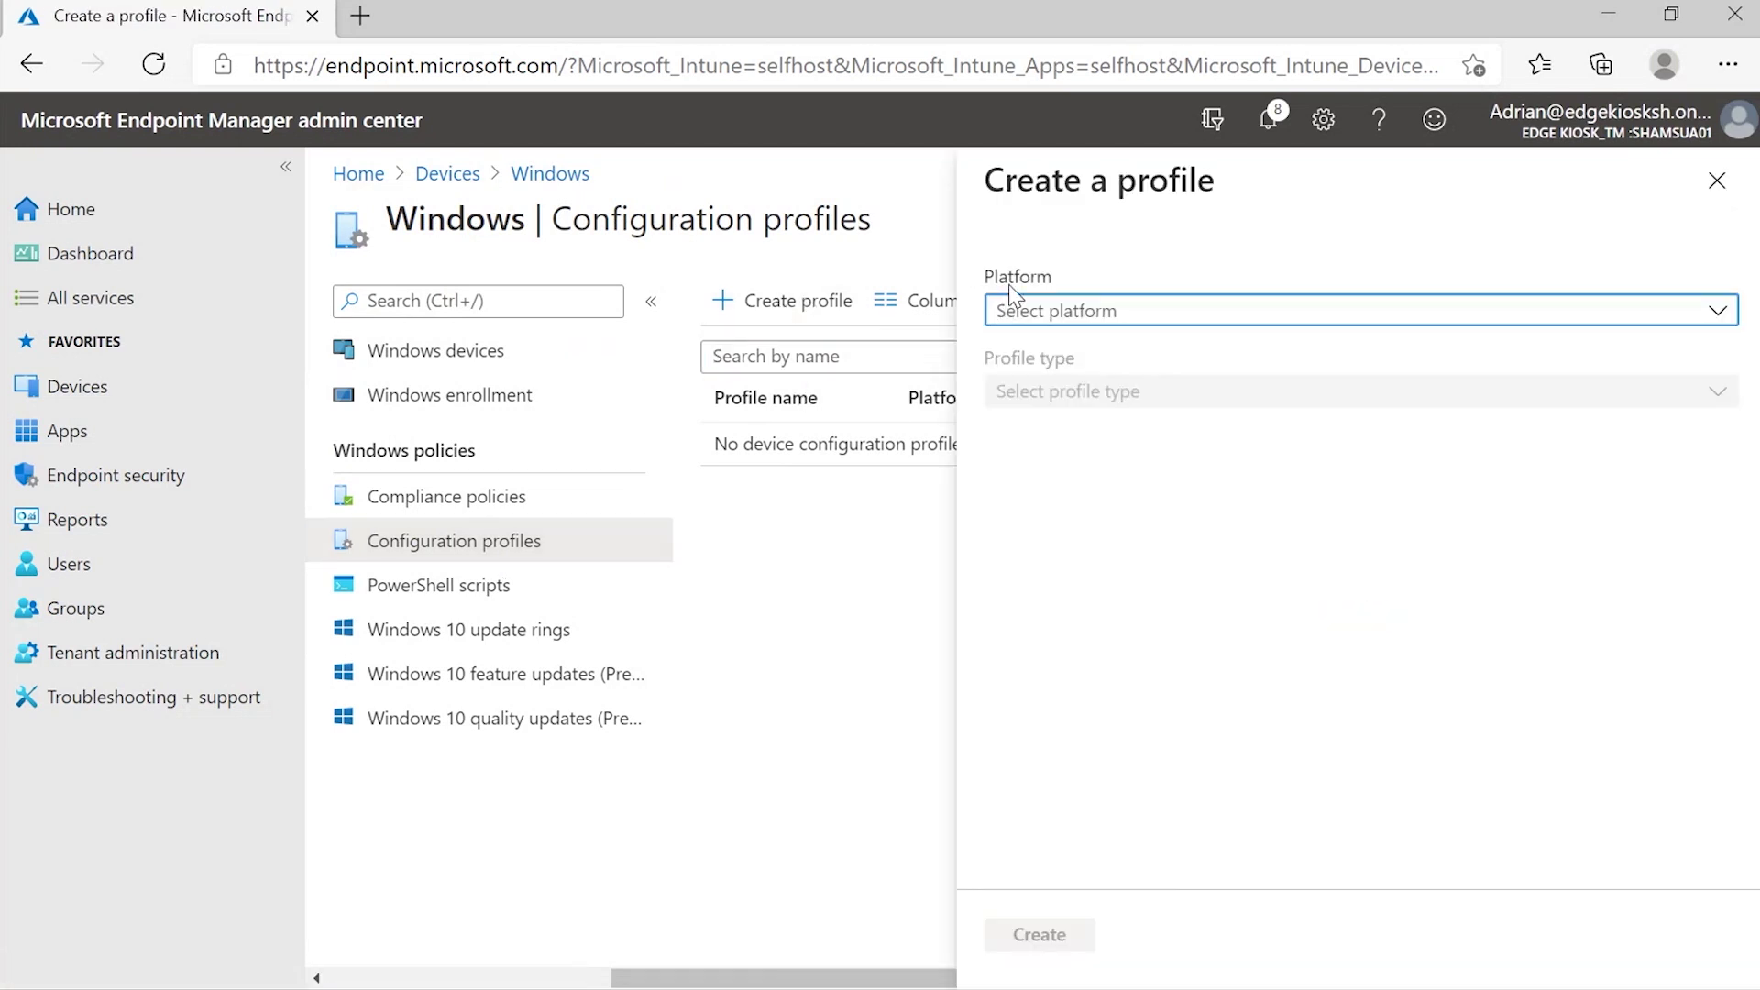
- Choose Windows 10 and later with the Kiosk template and create the profile
click(1029, 310)
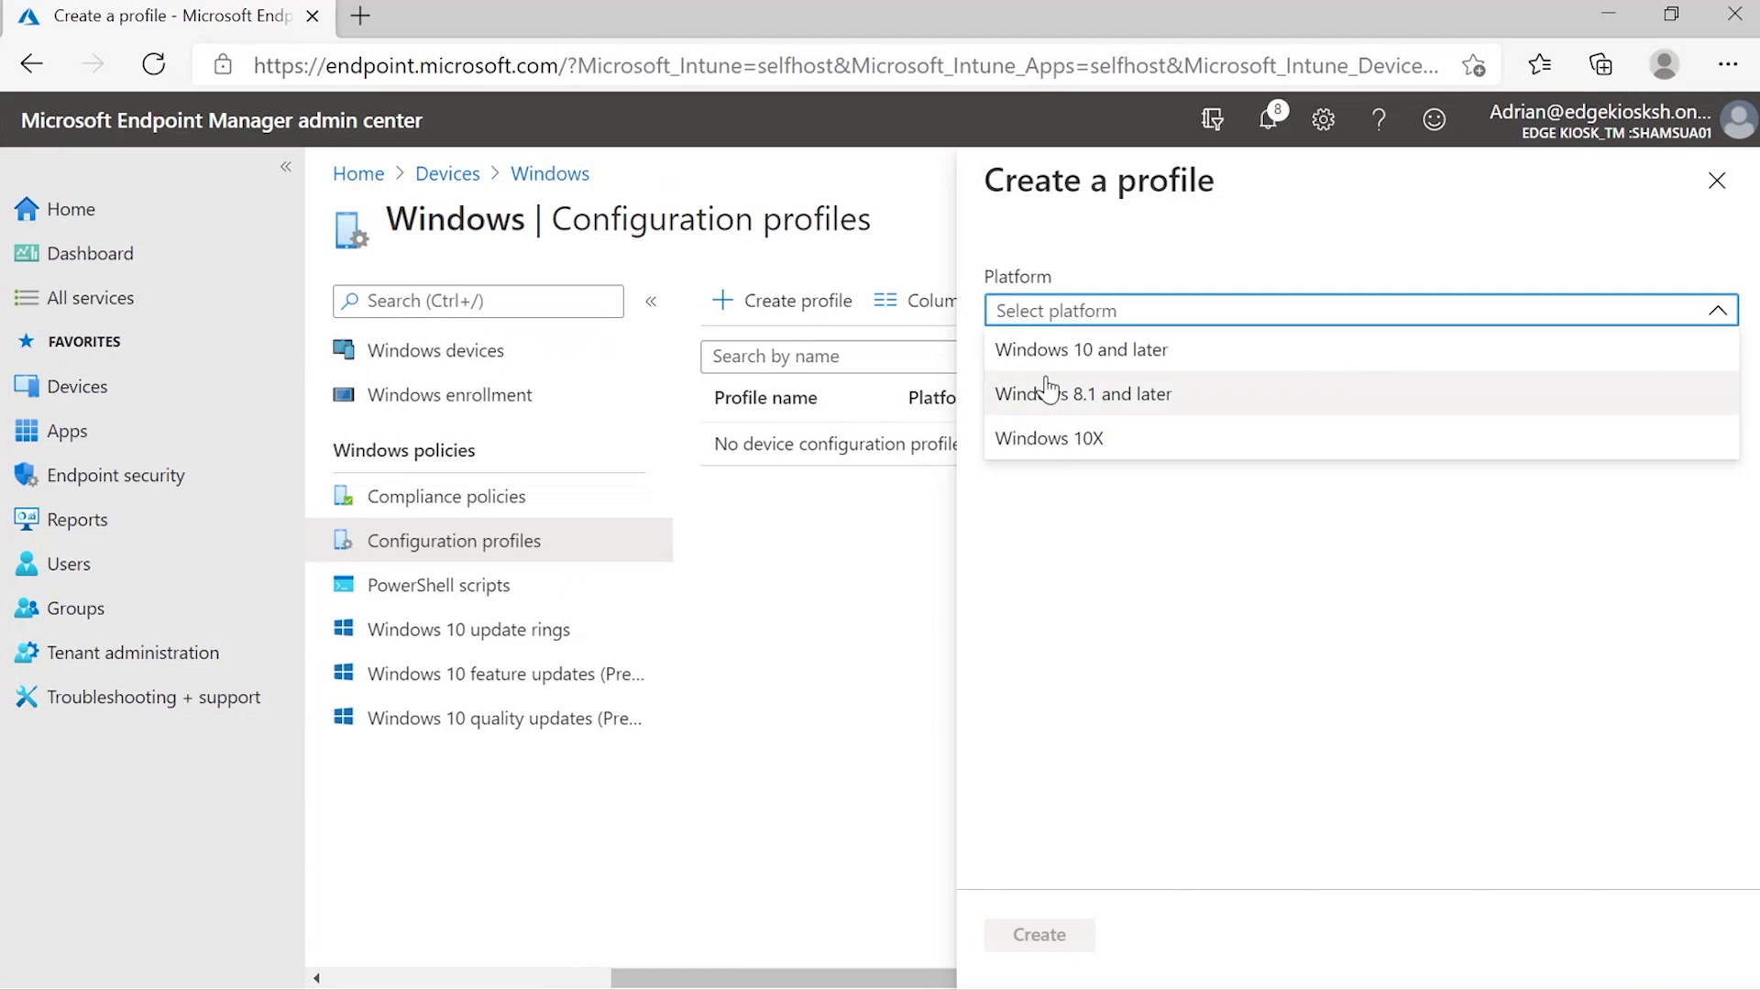
click(1045, 364)
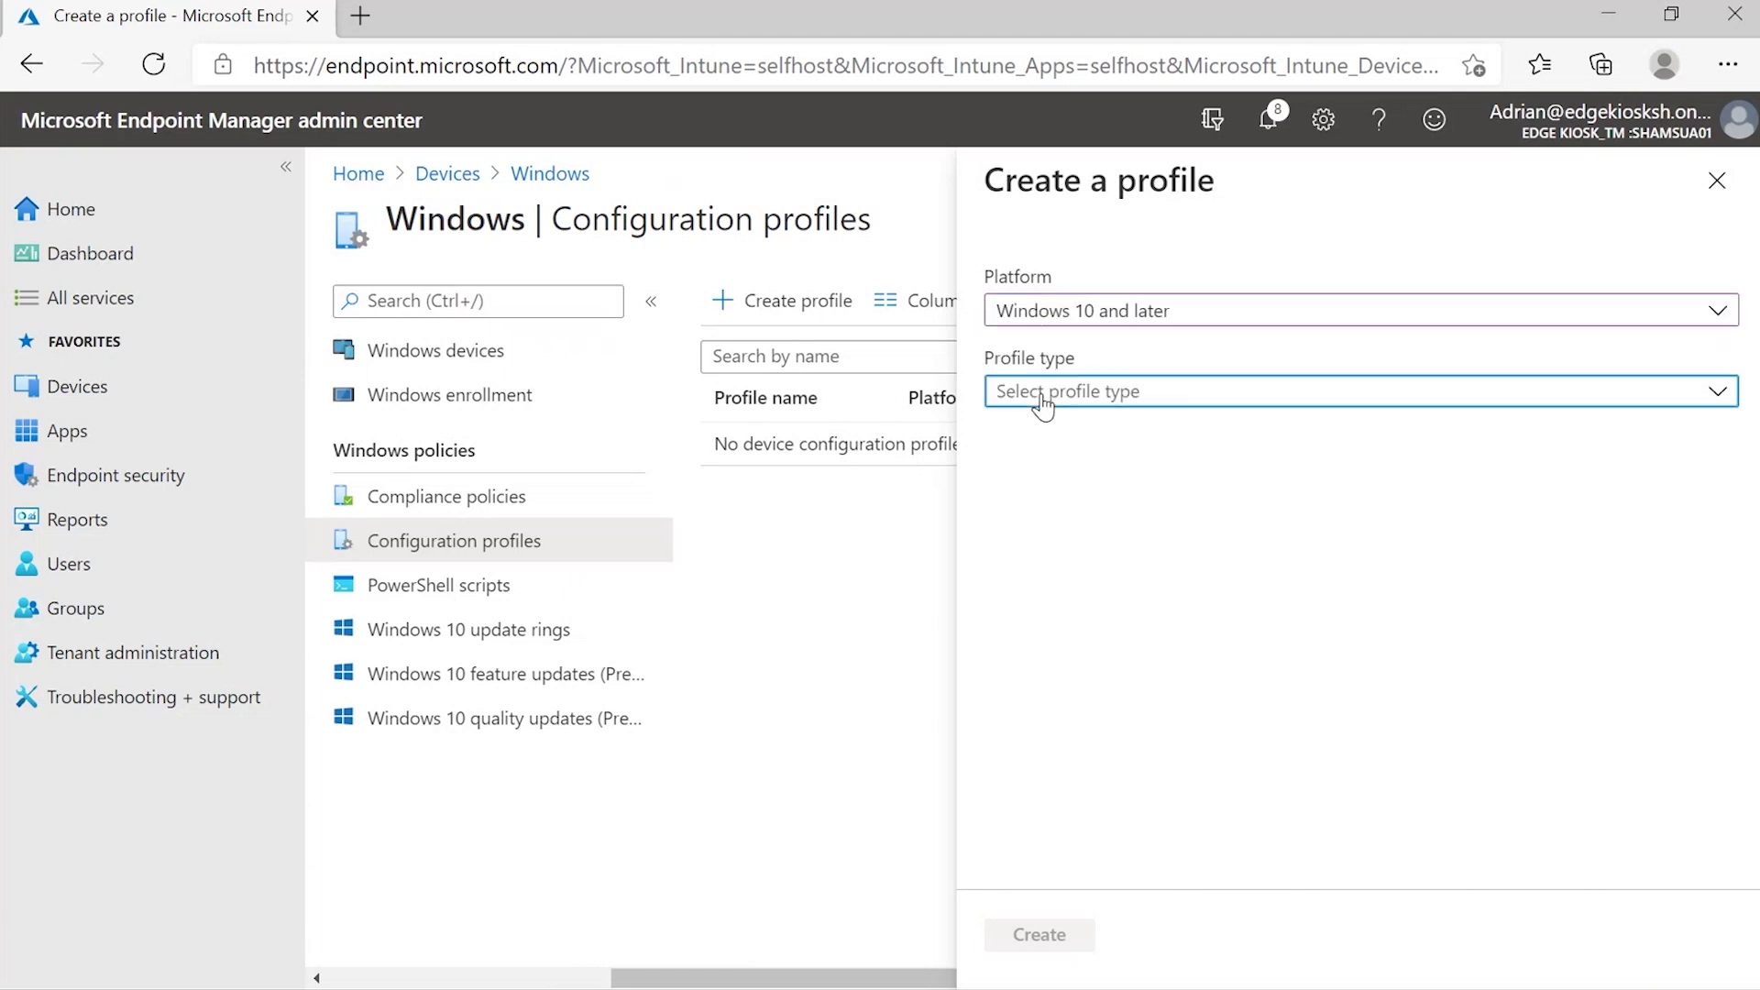
click(1045, 396)
click(1039, 475)
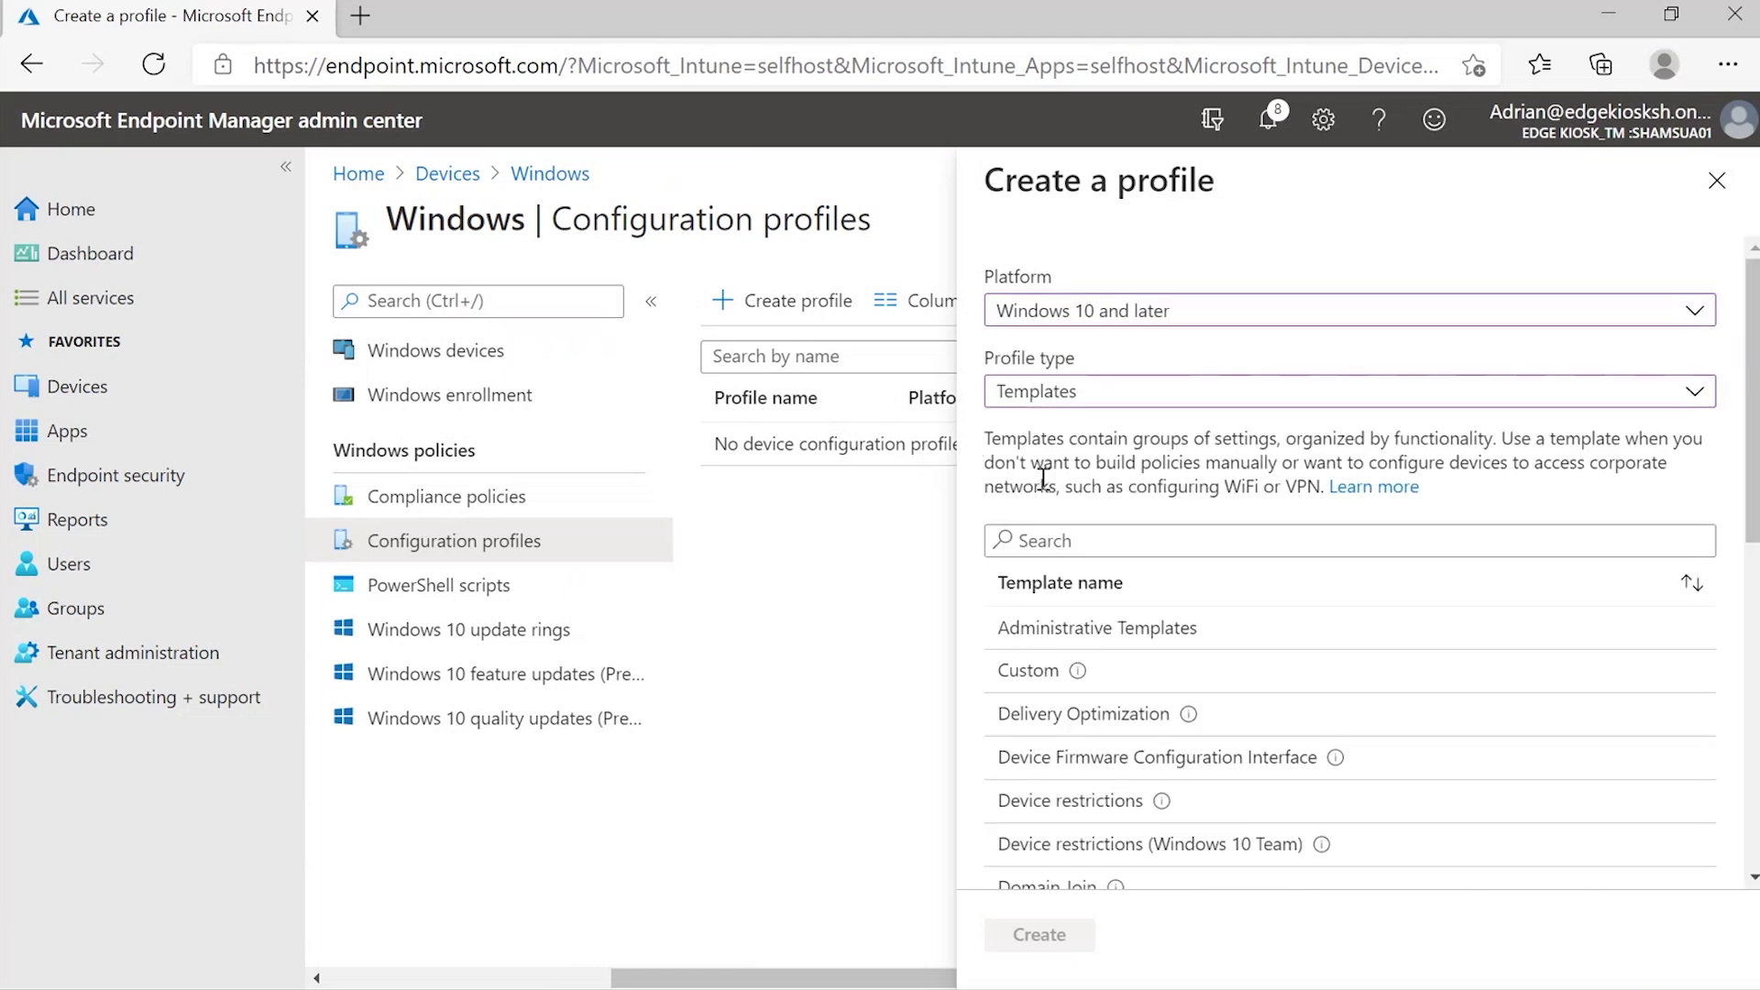
scroll(1100, 633, down, 4)
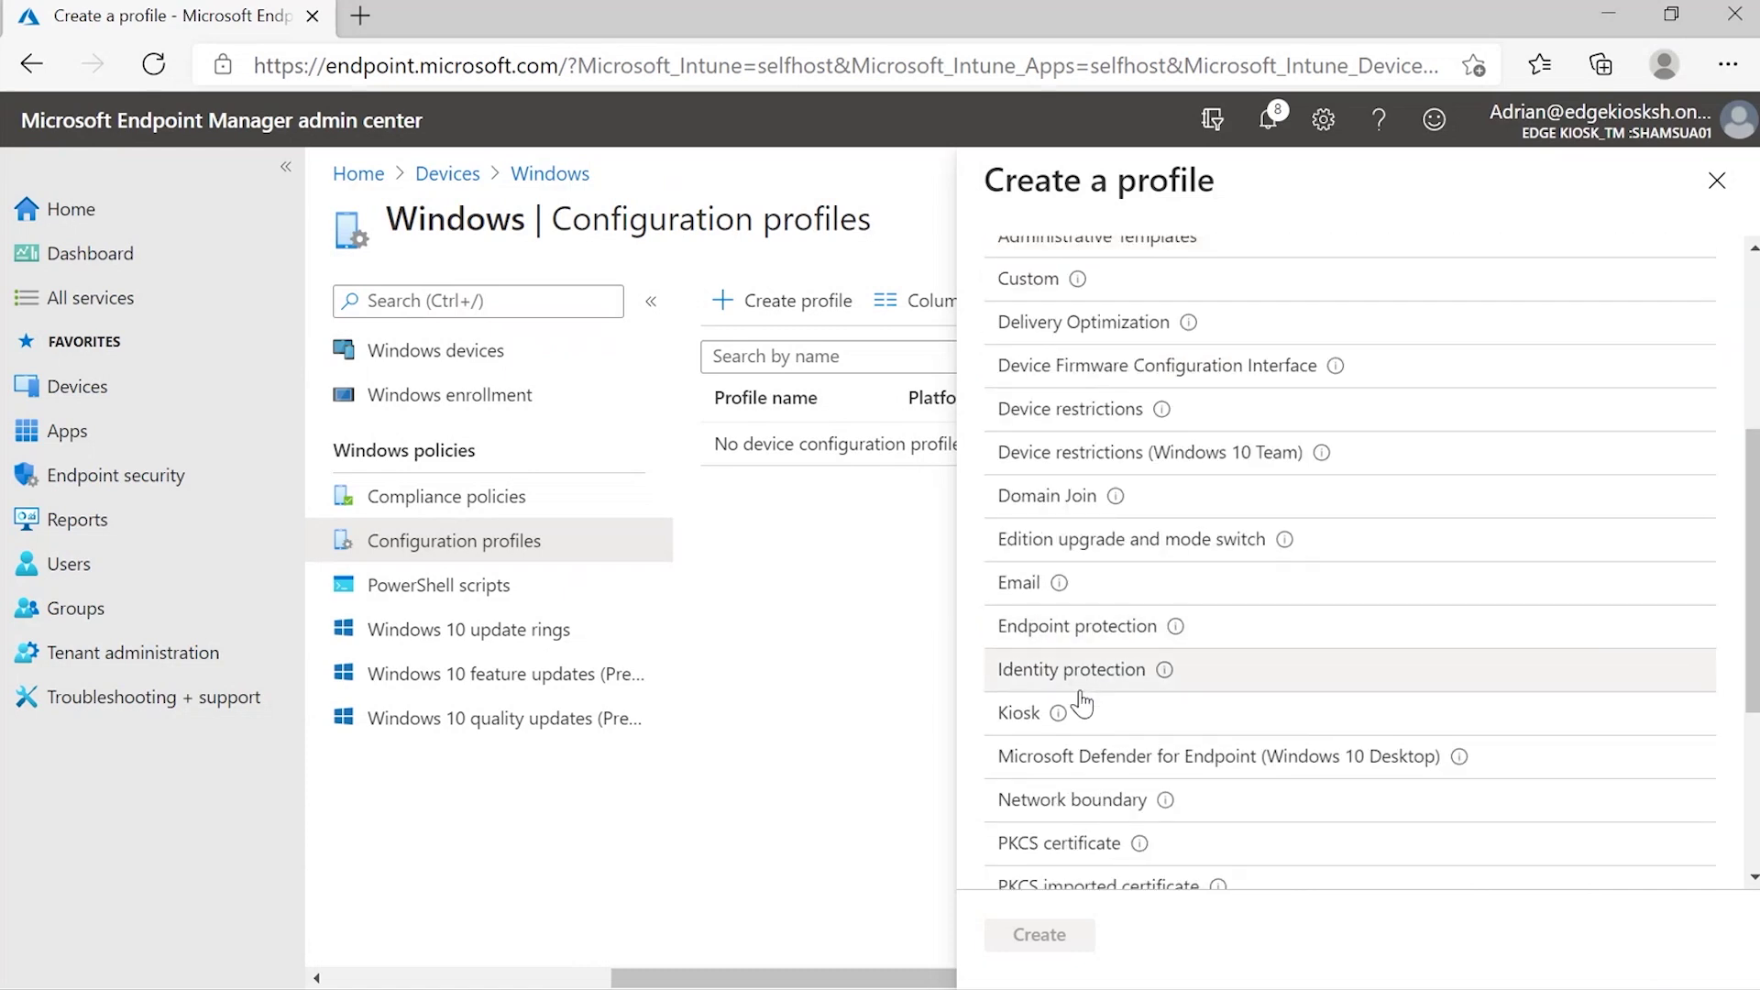
scroll(1052, 715, up, 5)
click(1052, 553)
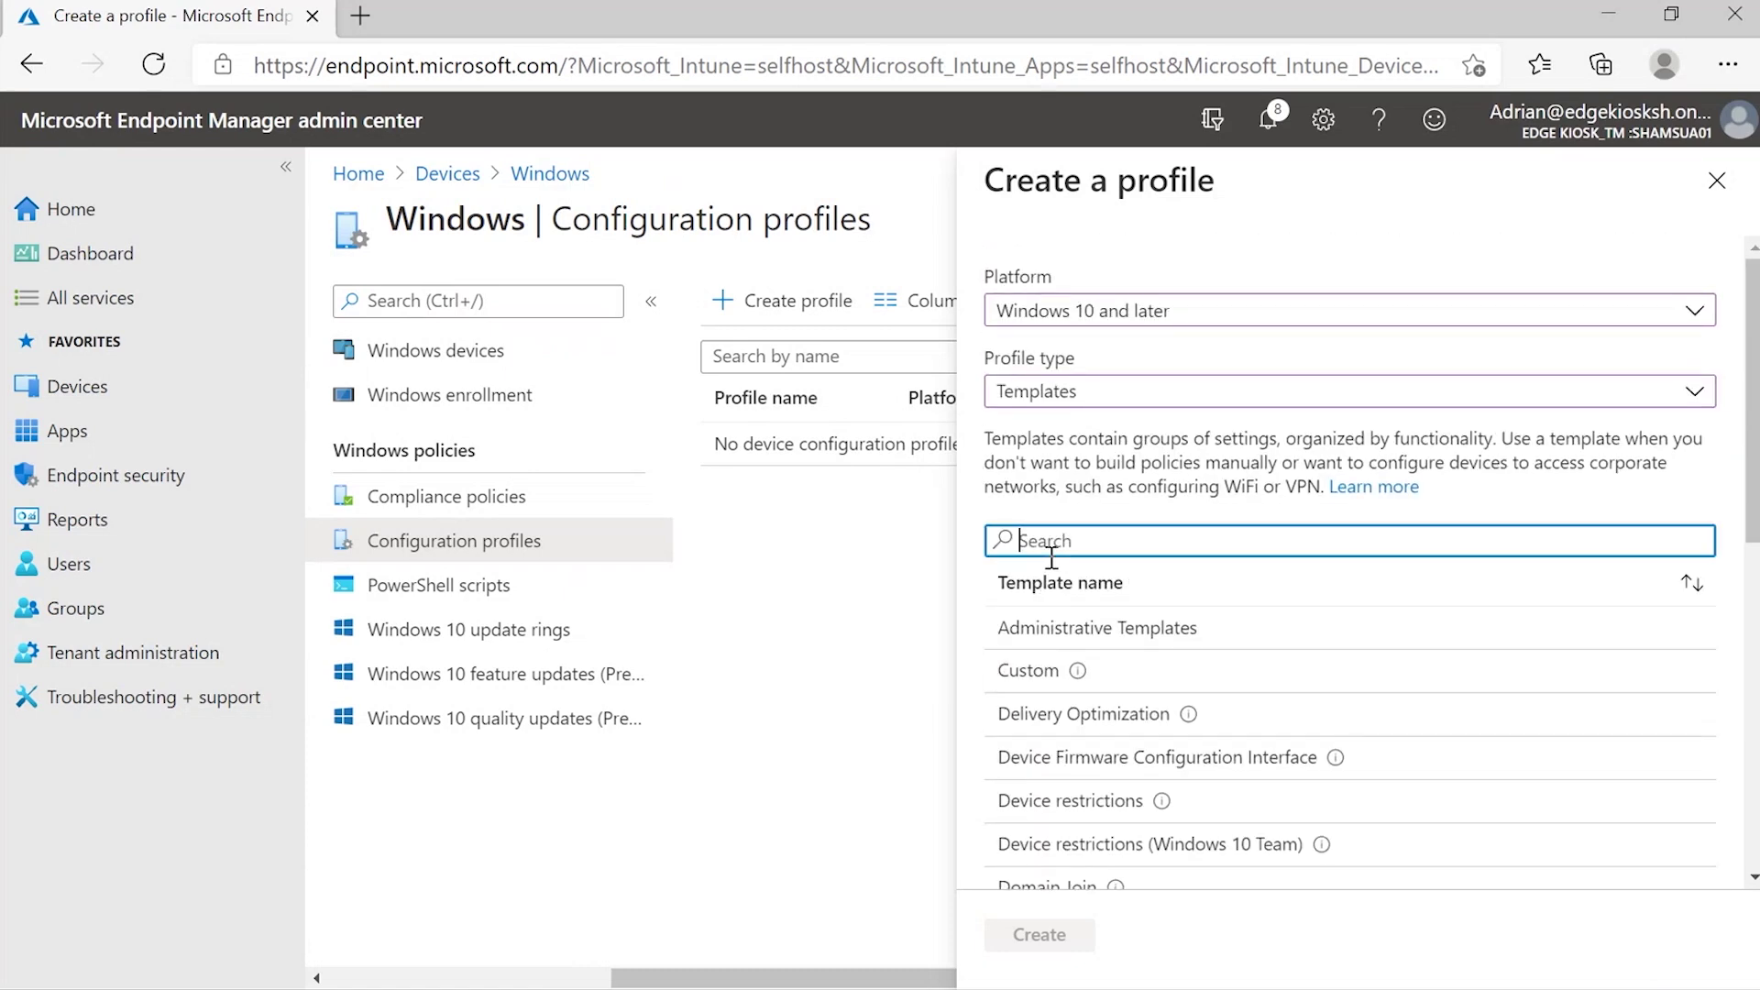
text(Kiosk)
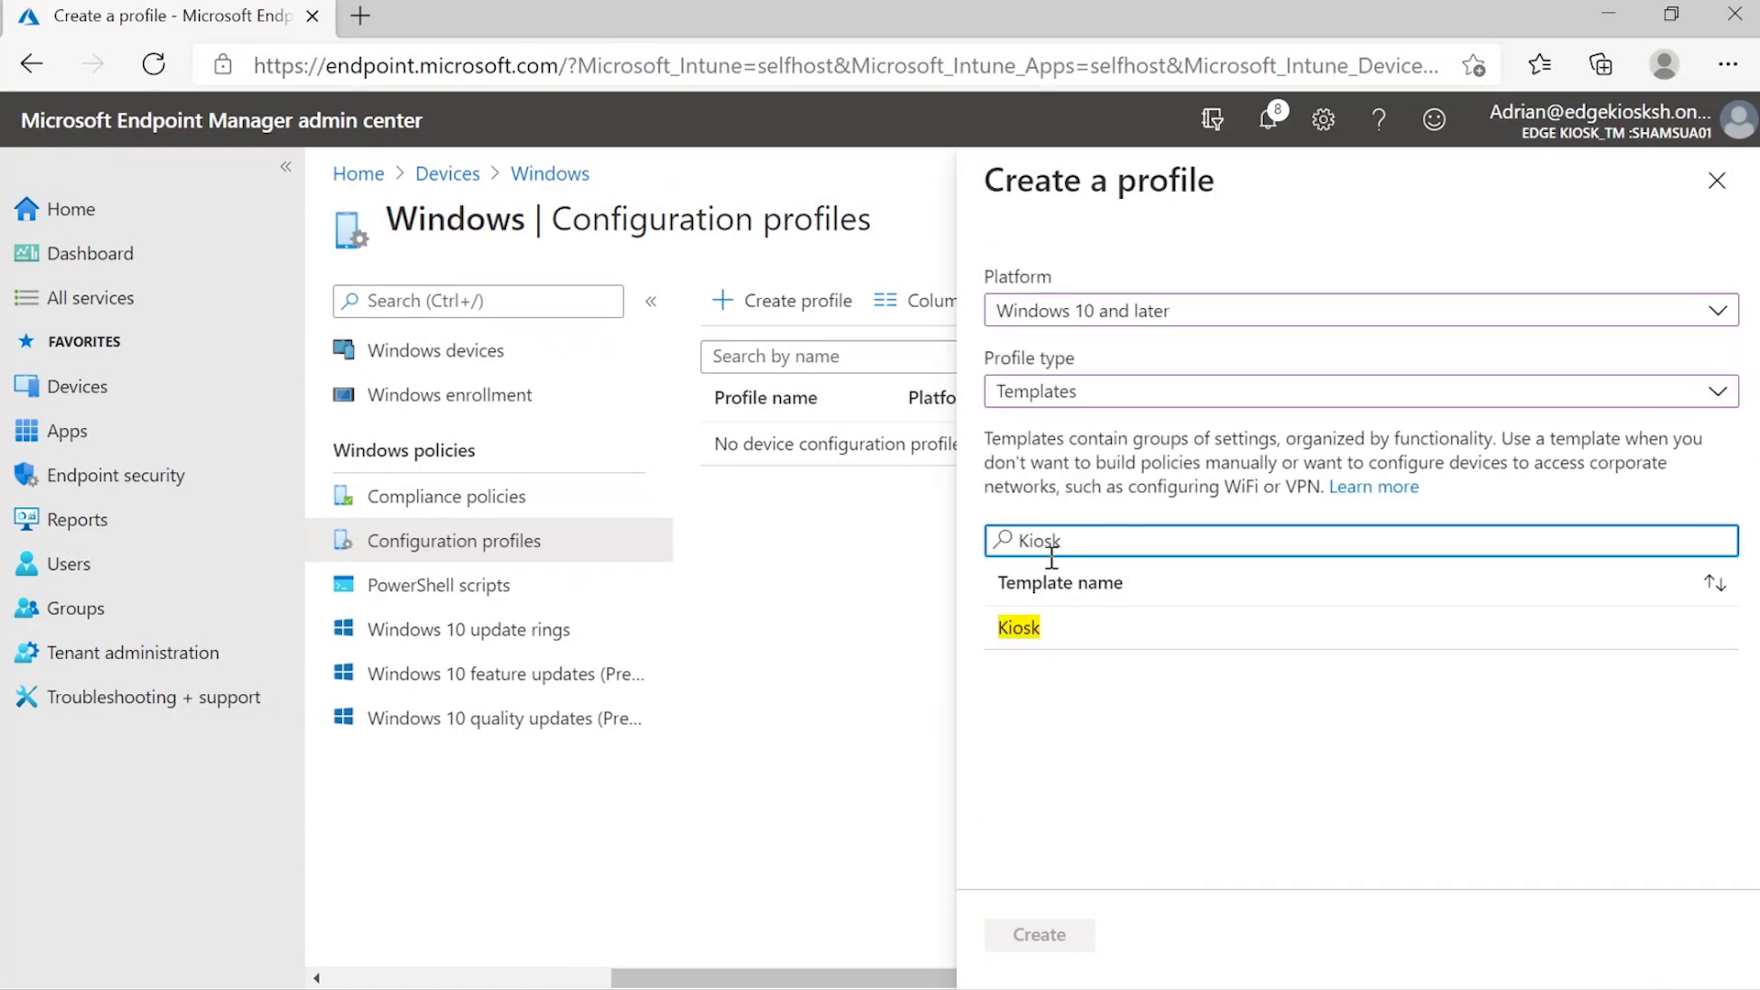
click(1025, 631)
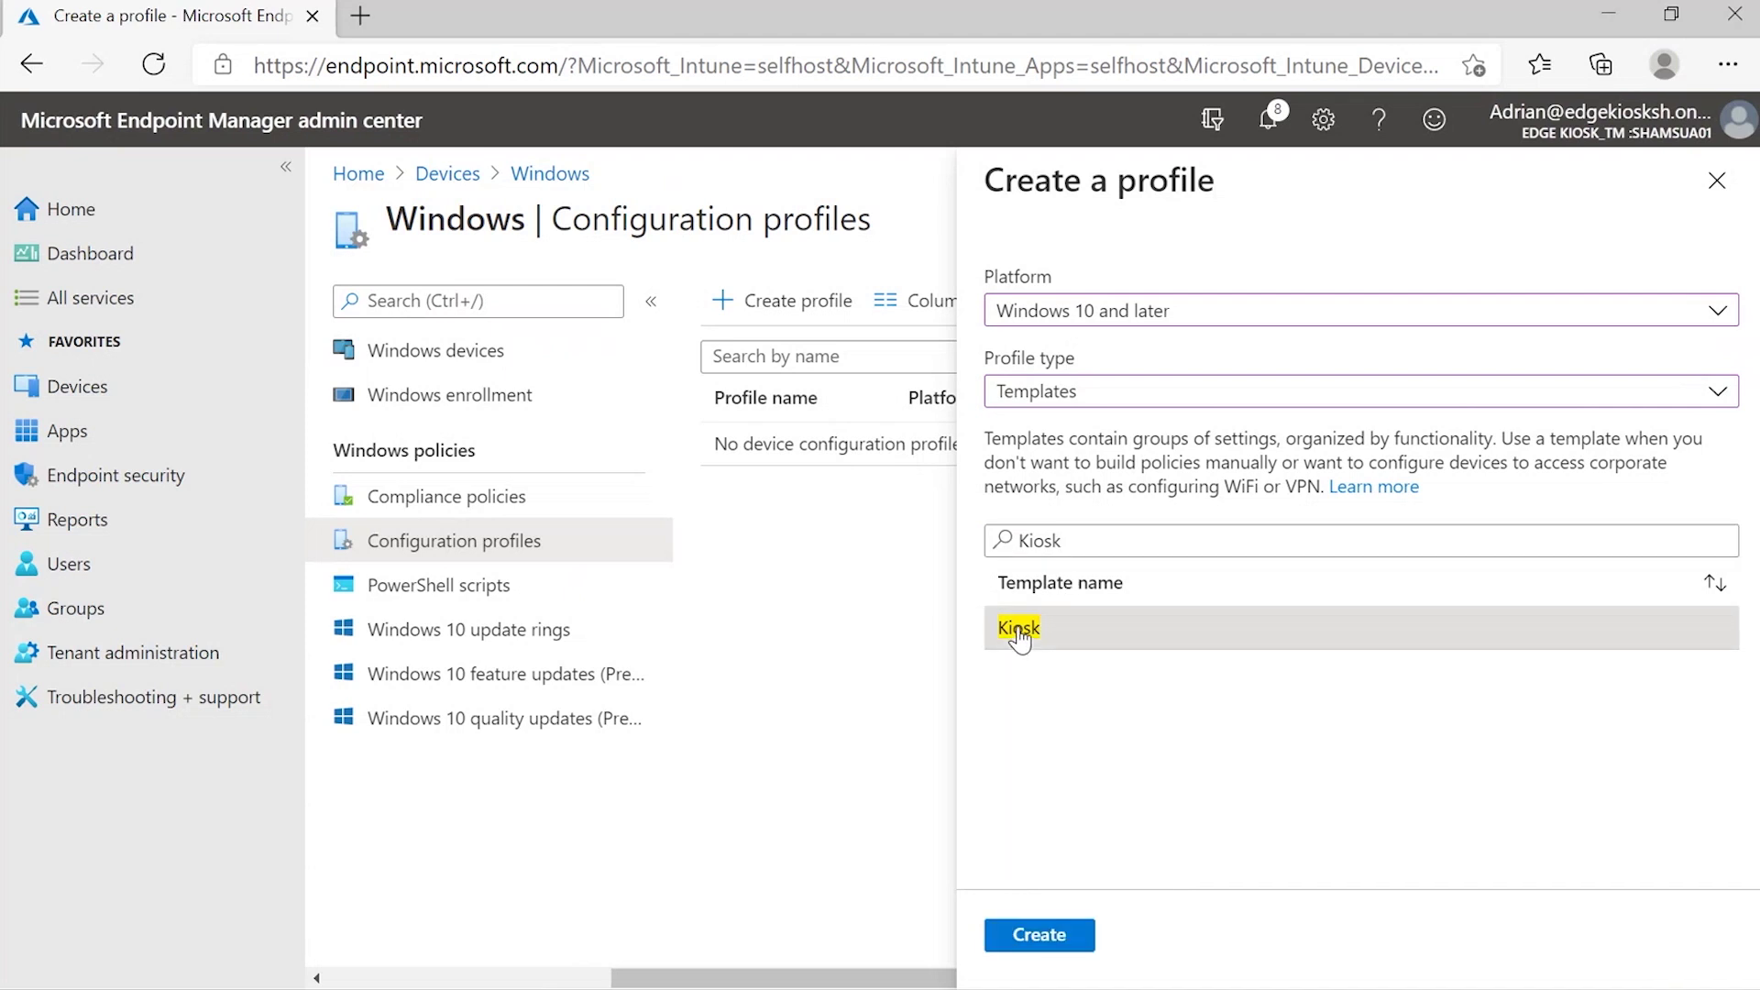
click(1040, 934)
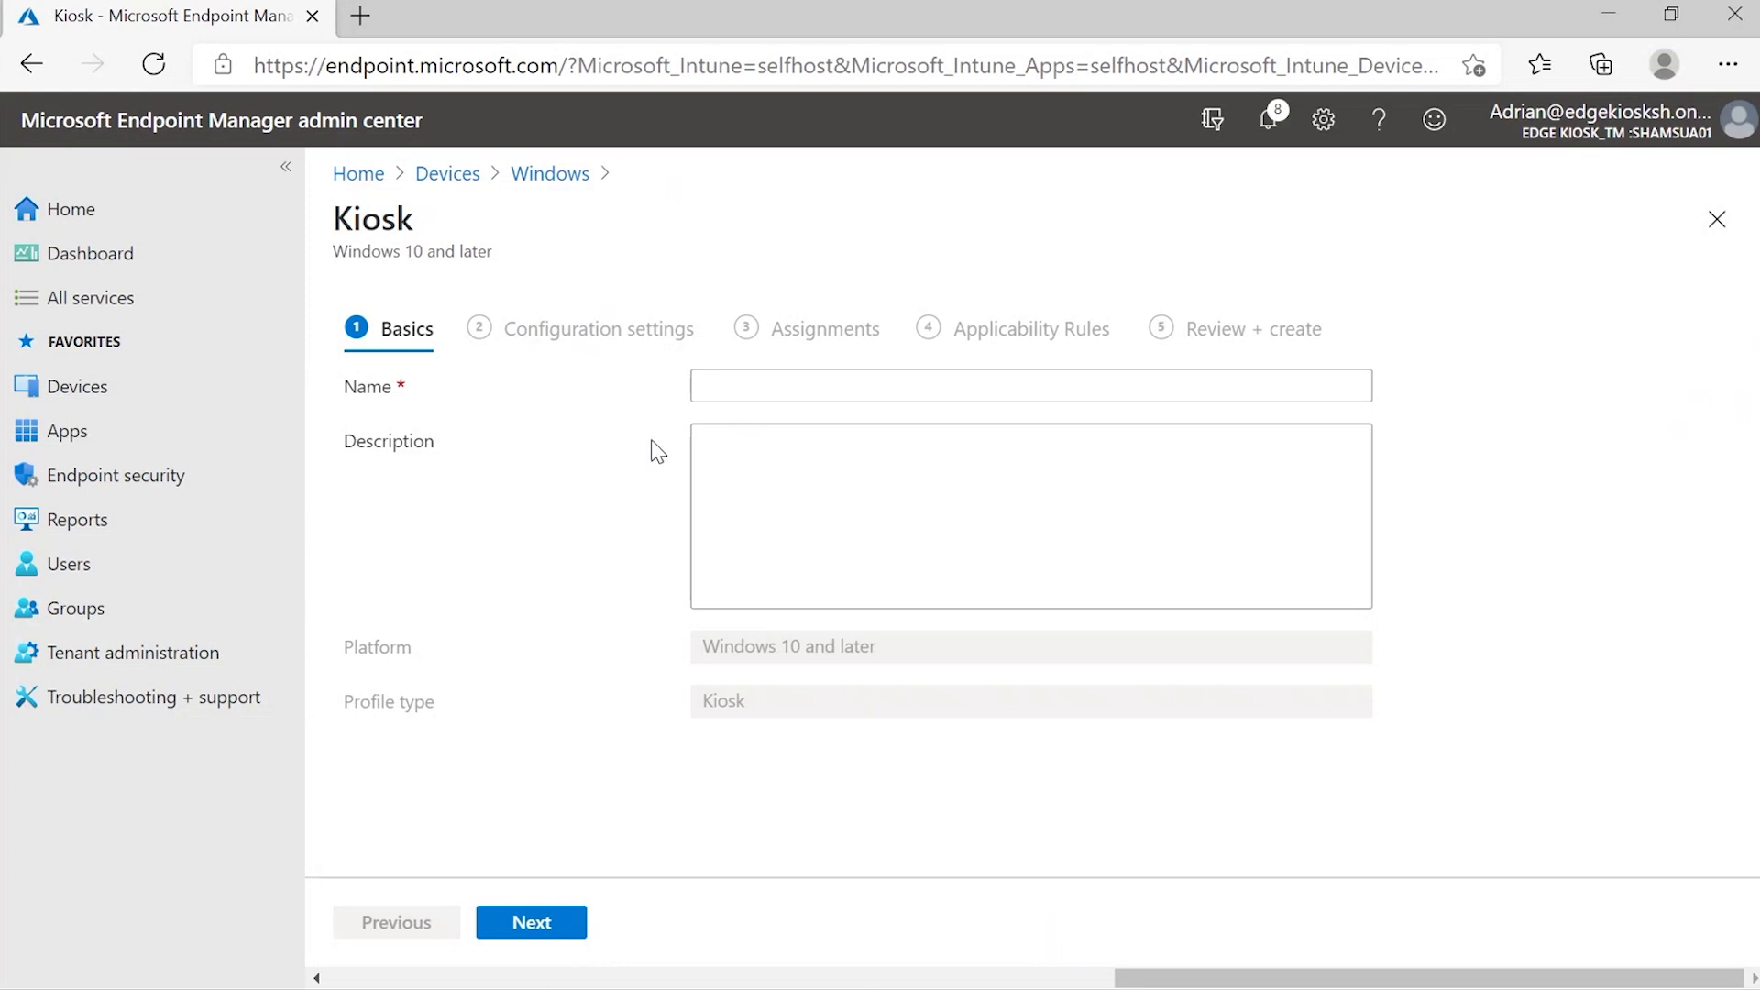
- Name the profile 'Kiosk Ignite' and continue to Configuration settings
click(750, 393)
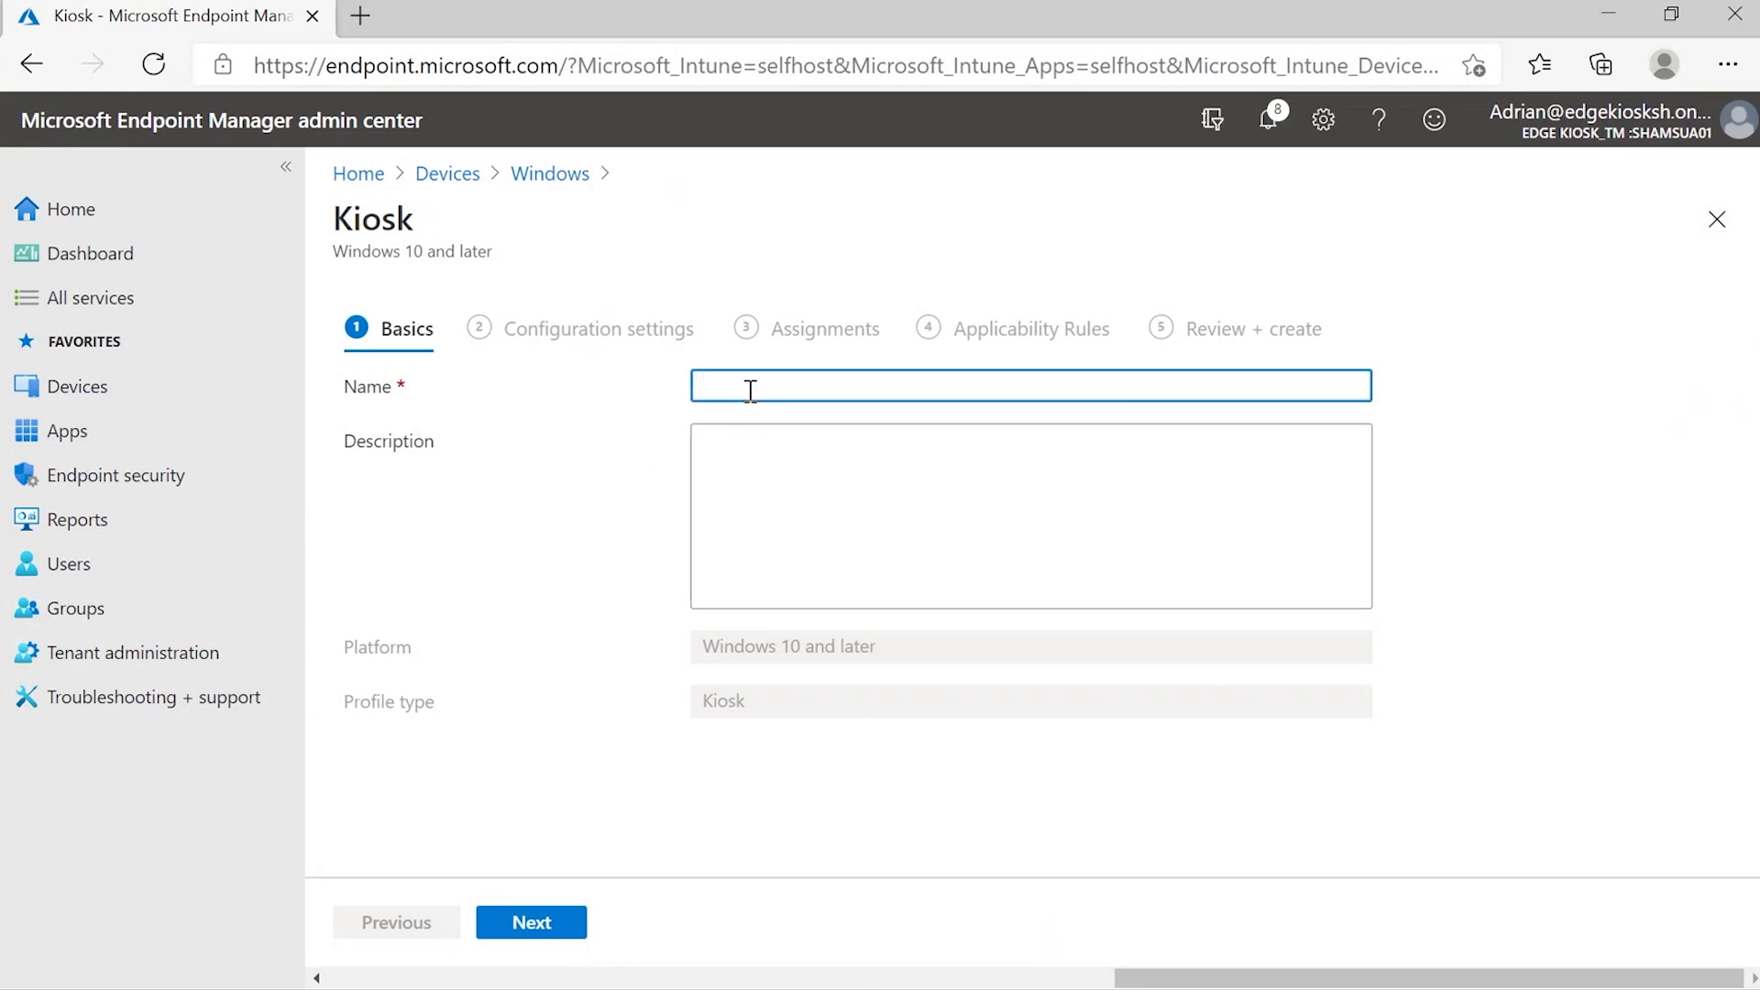
text(Kiosk Ignite)
click(536, 924)
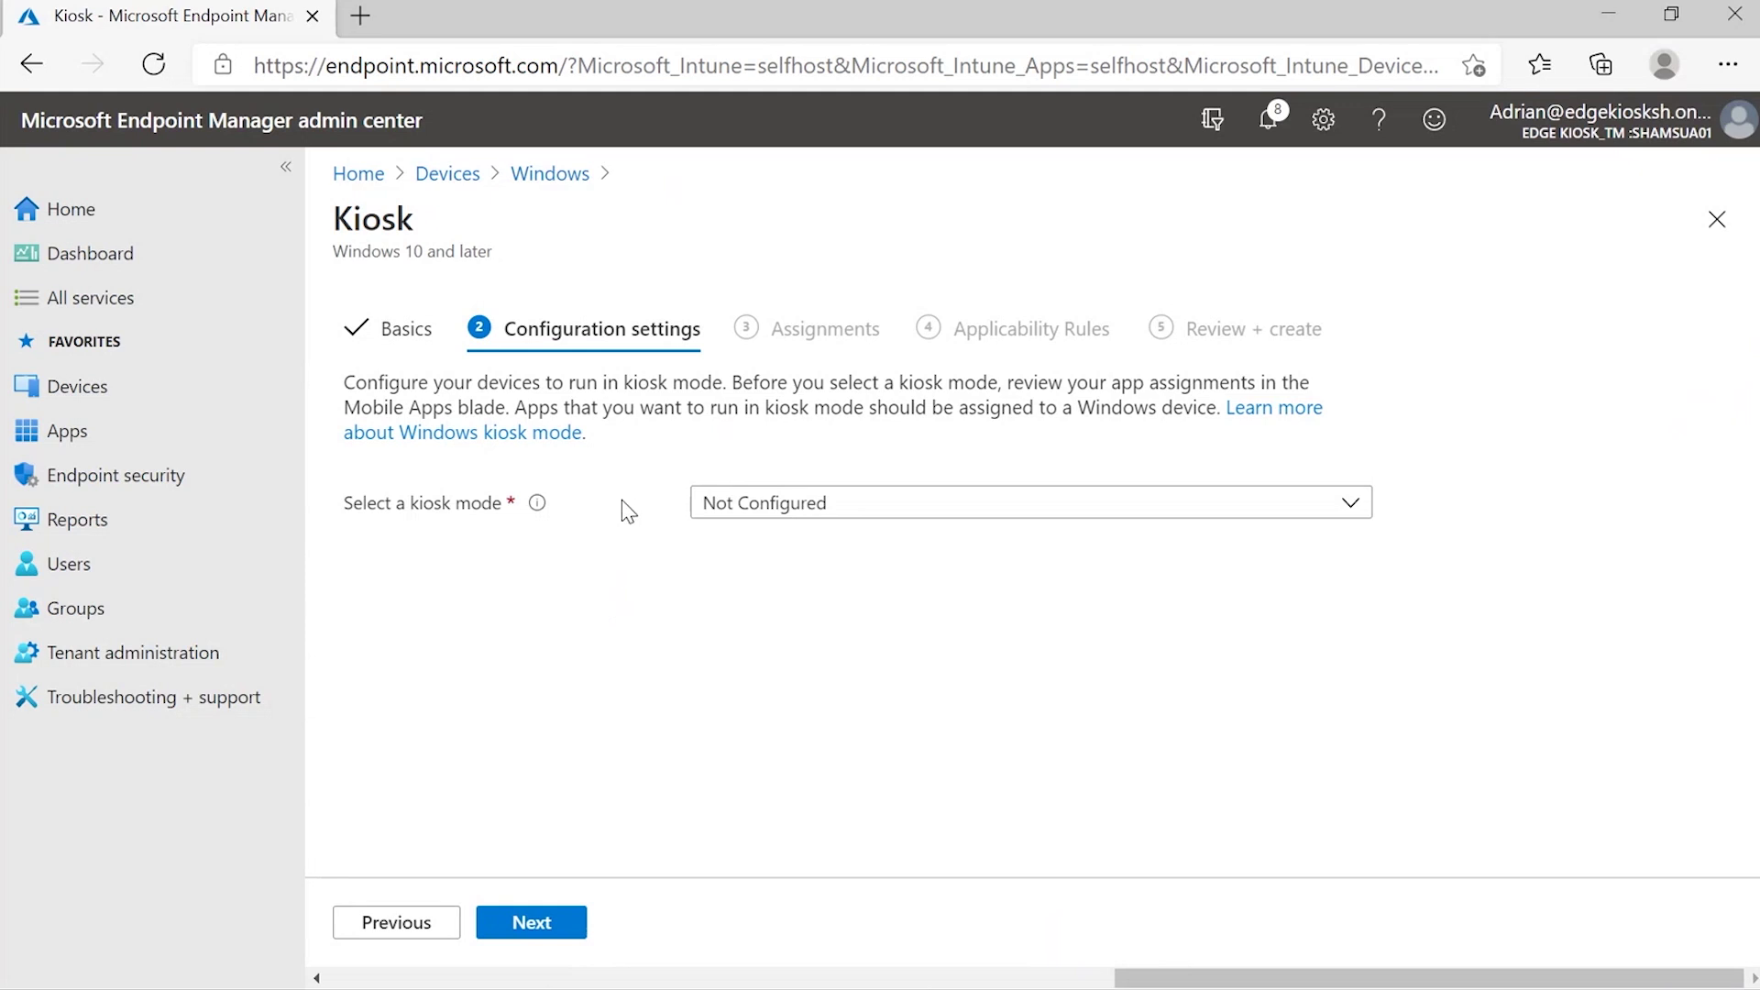
- Choose single-app full-screen kiosk mode with auto logon running the Microsoft Edge browser
click(726, 504)
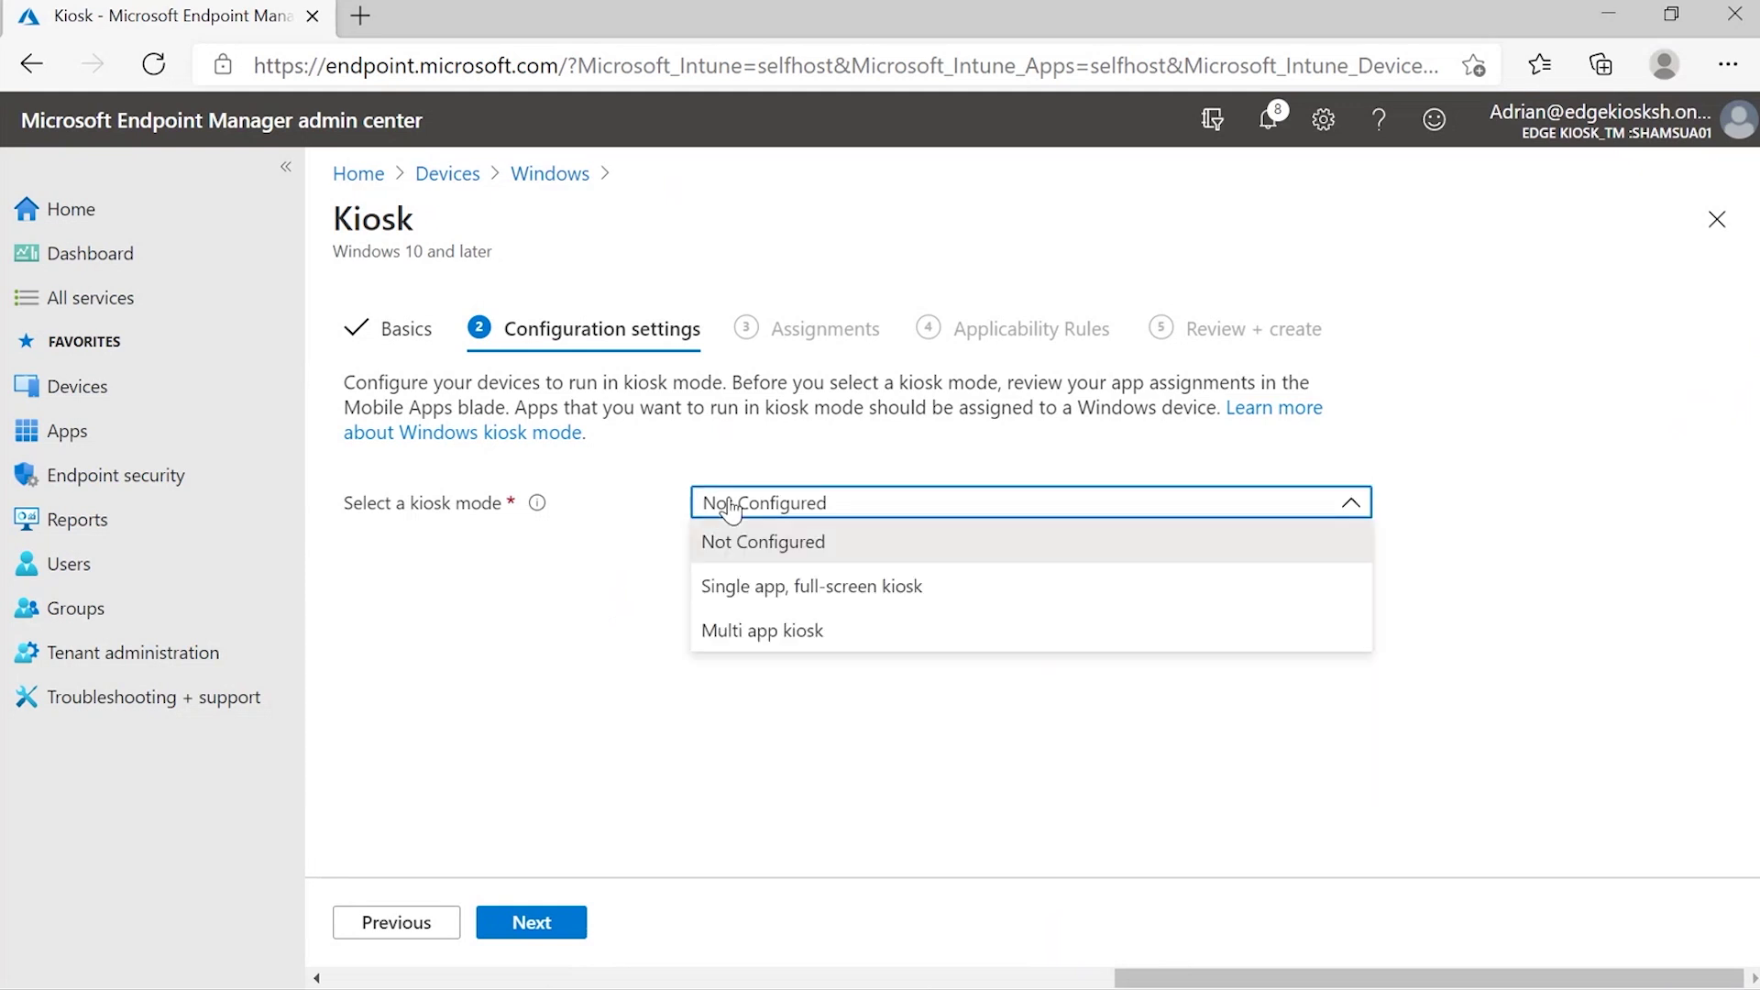
click(766, 596)
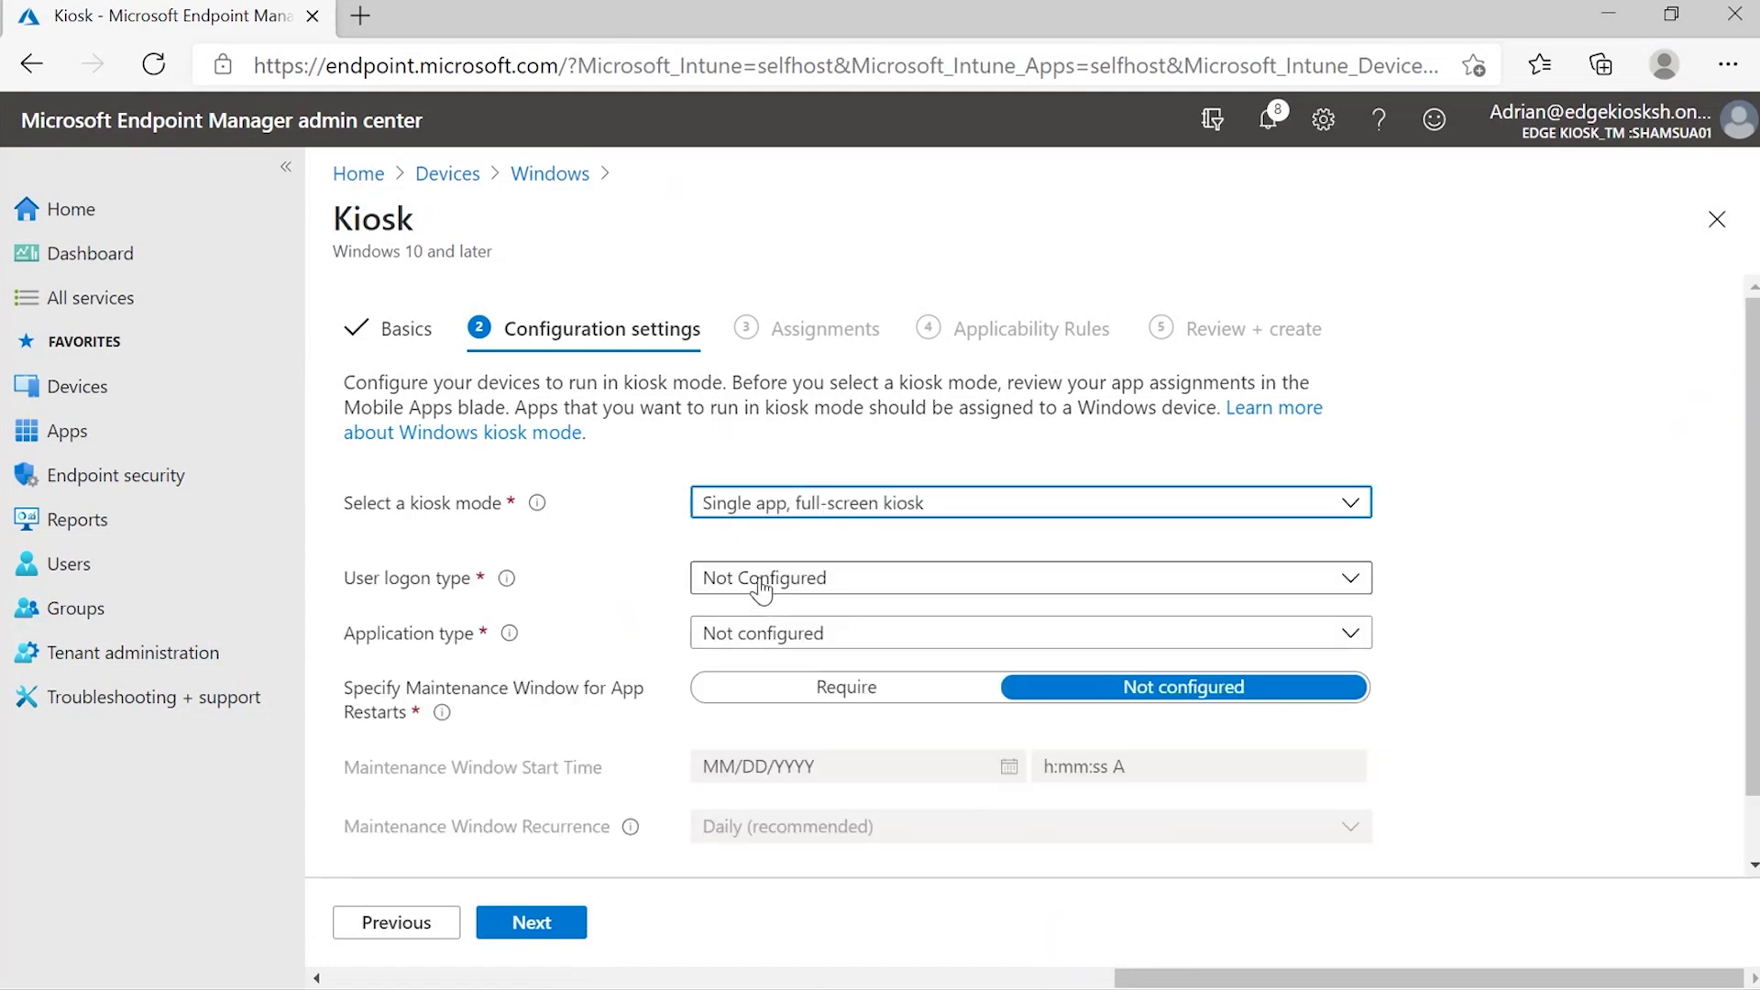
click(761, 586)
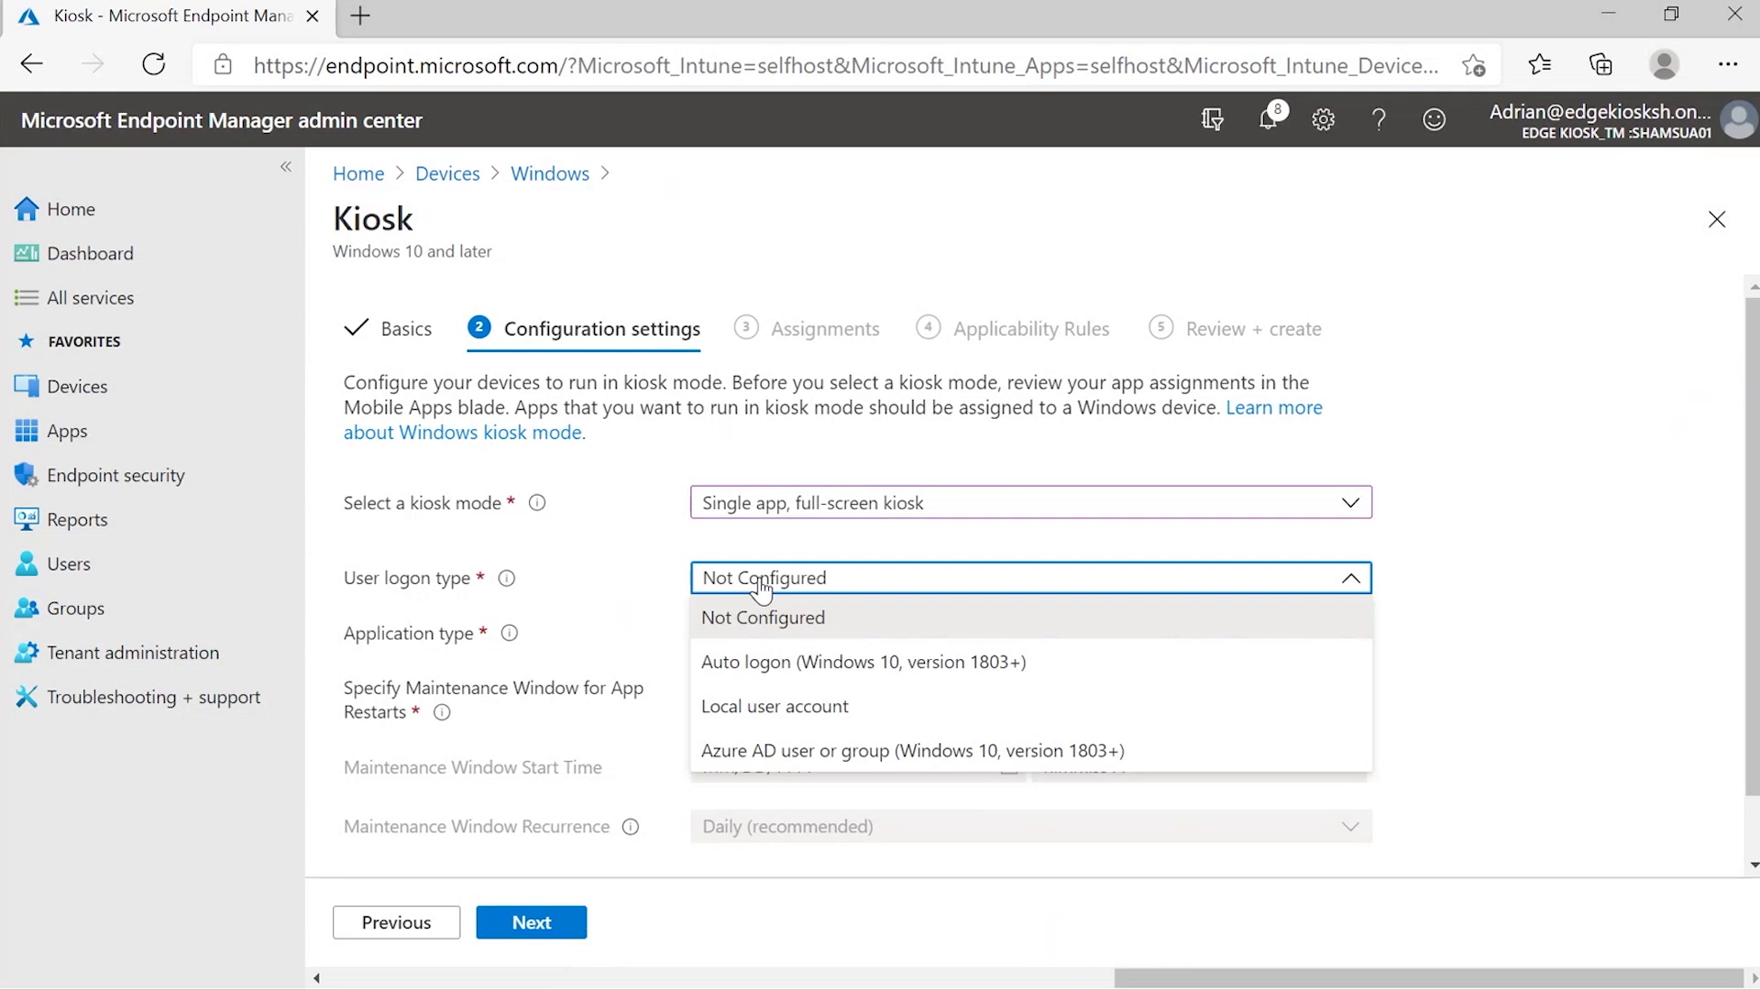
click(722, 674)
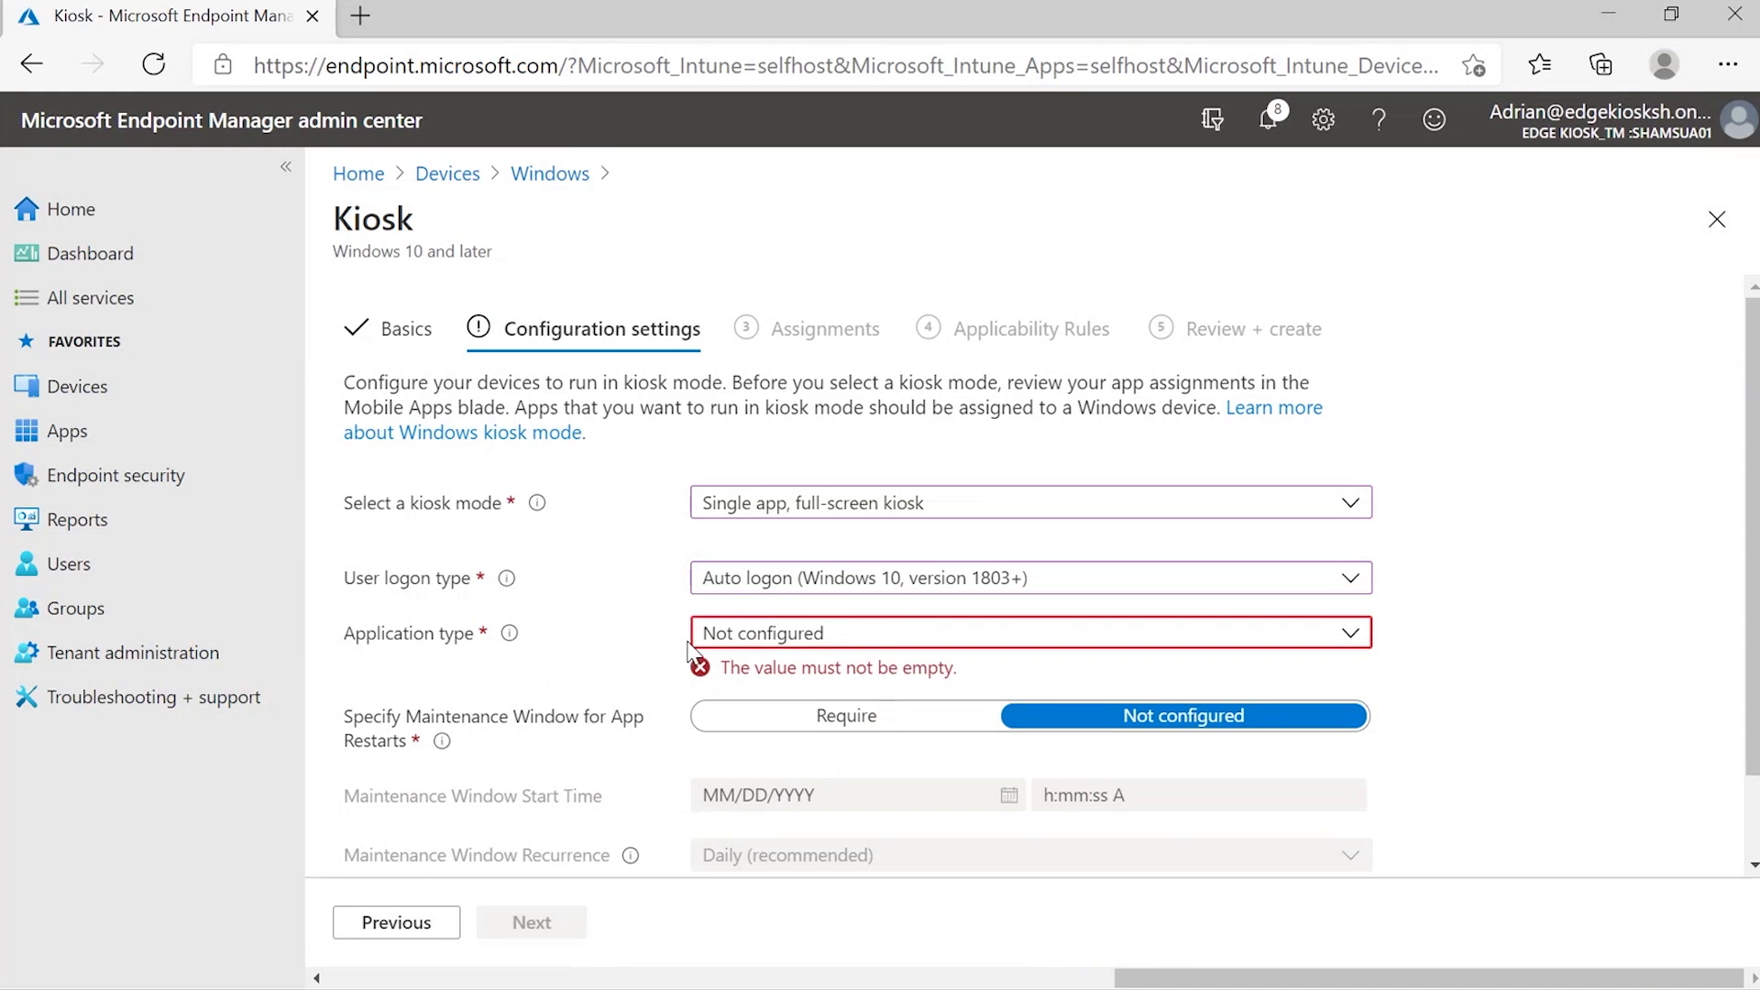
click(731, 645)
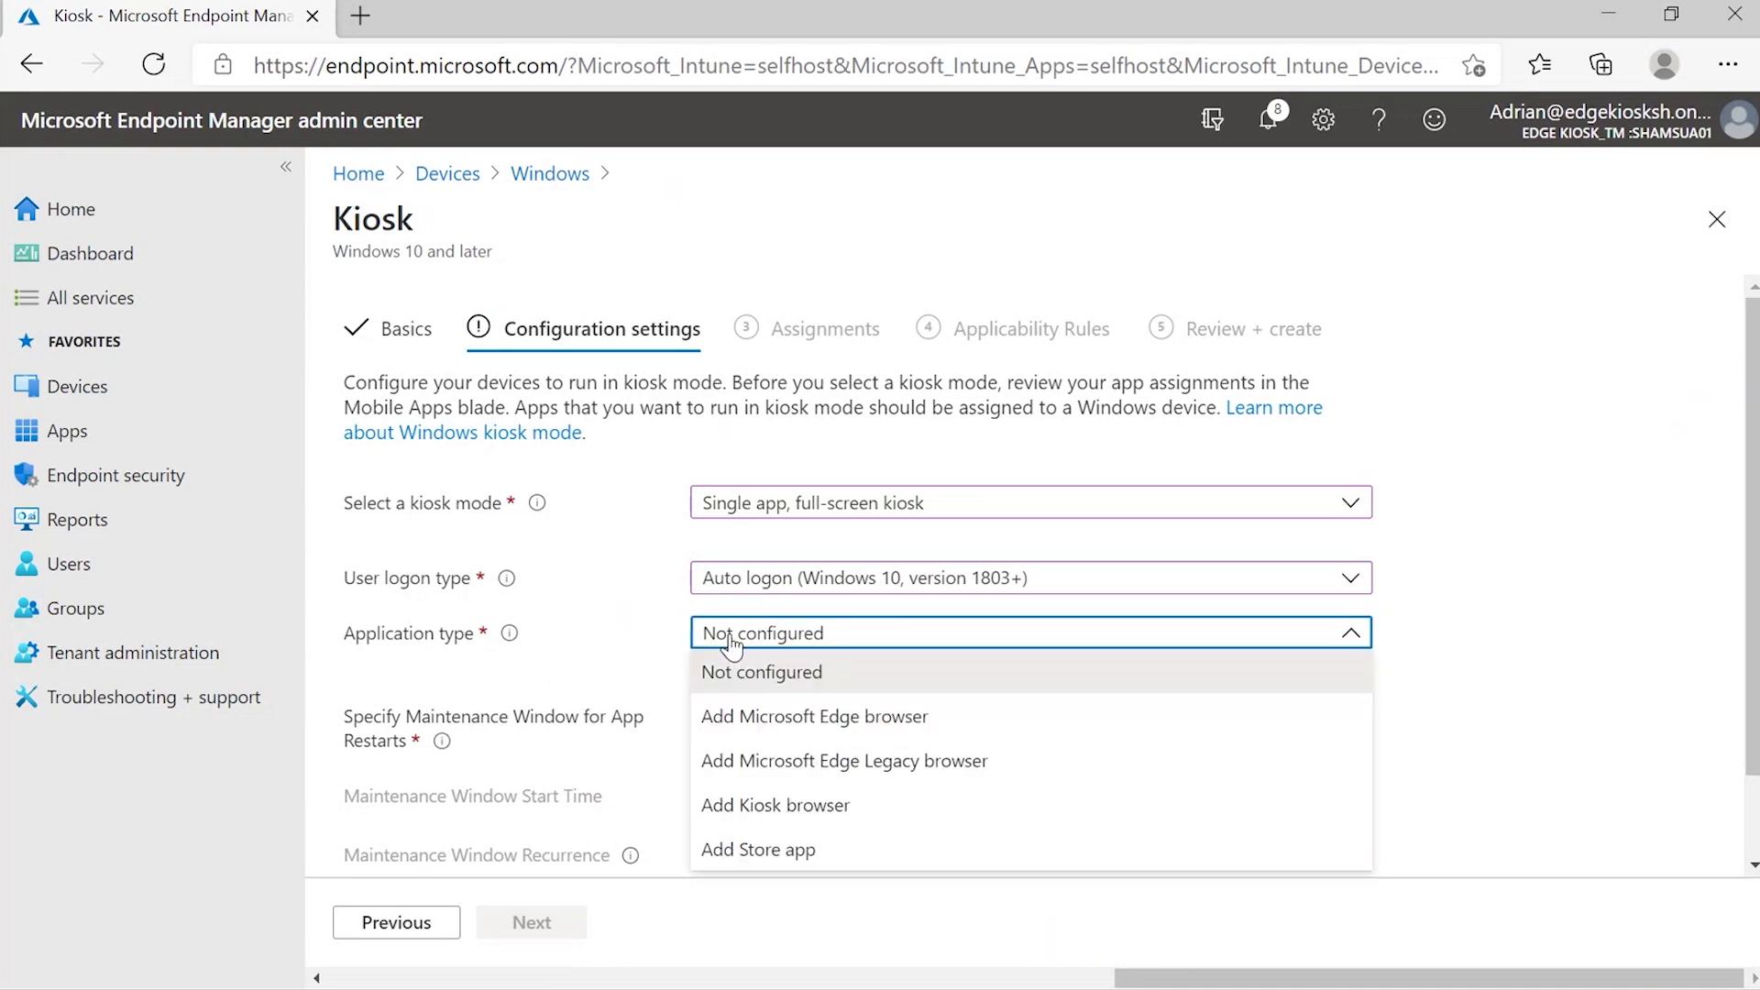
click(738, 718)
scroll(806, 641, down, 2)
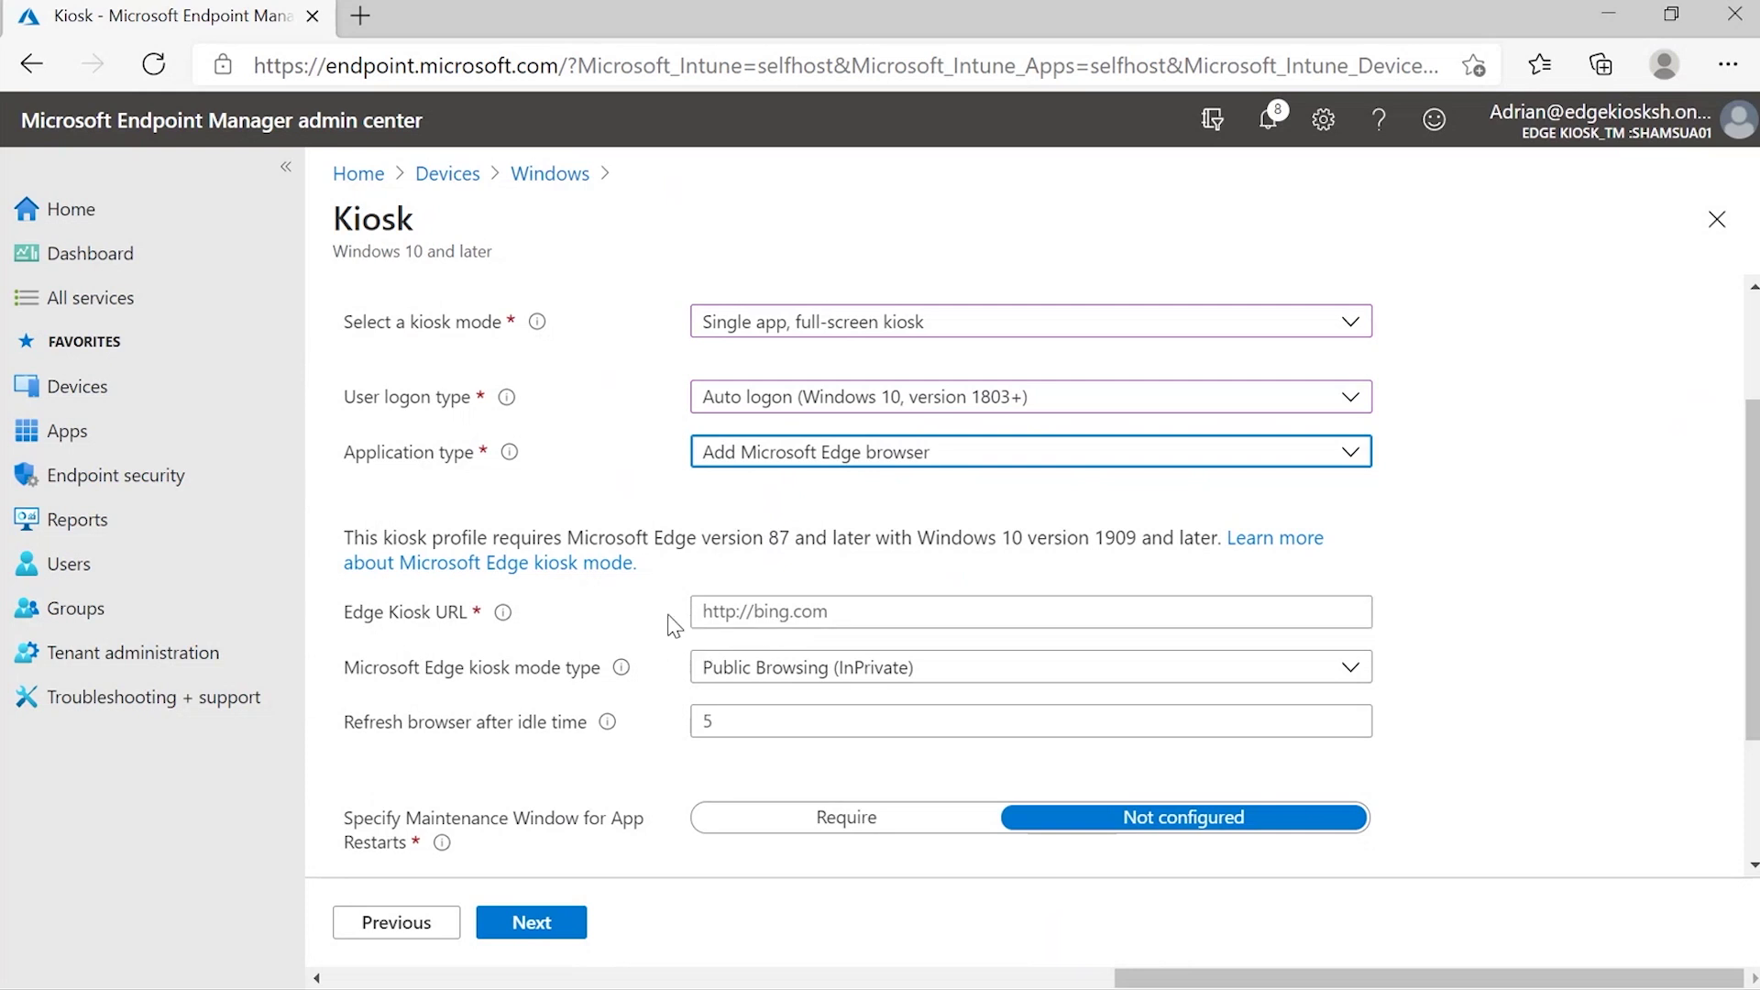
click(783, 612)
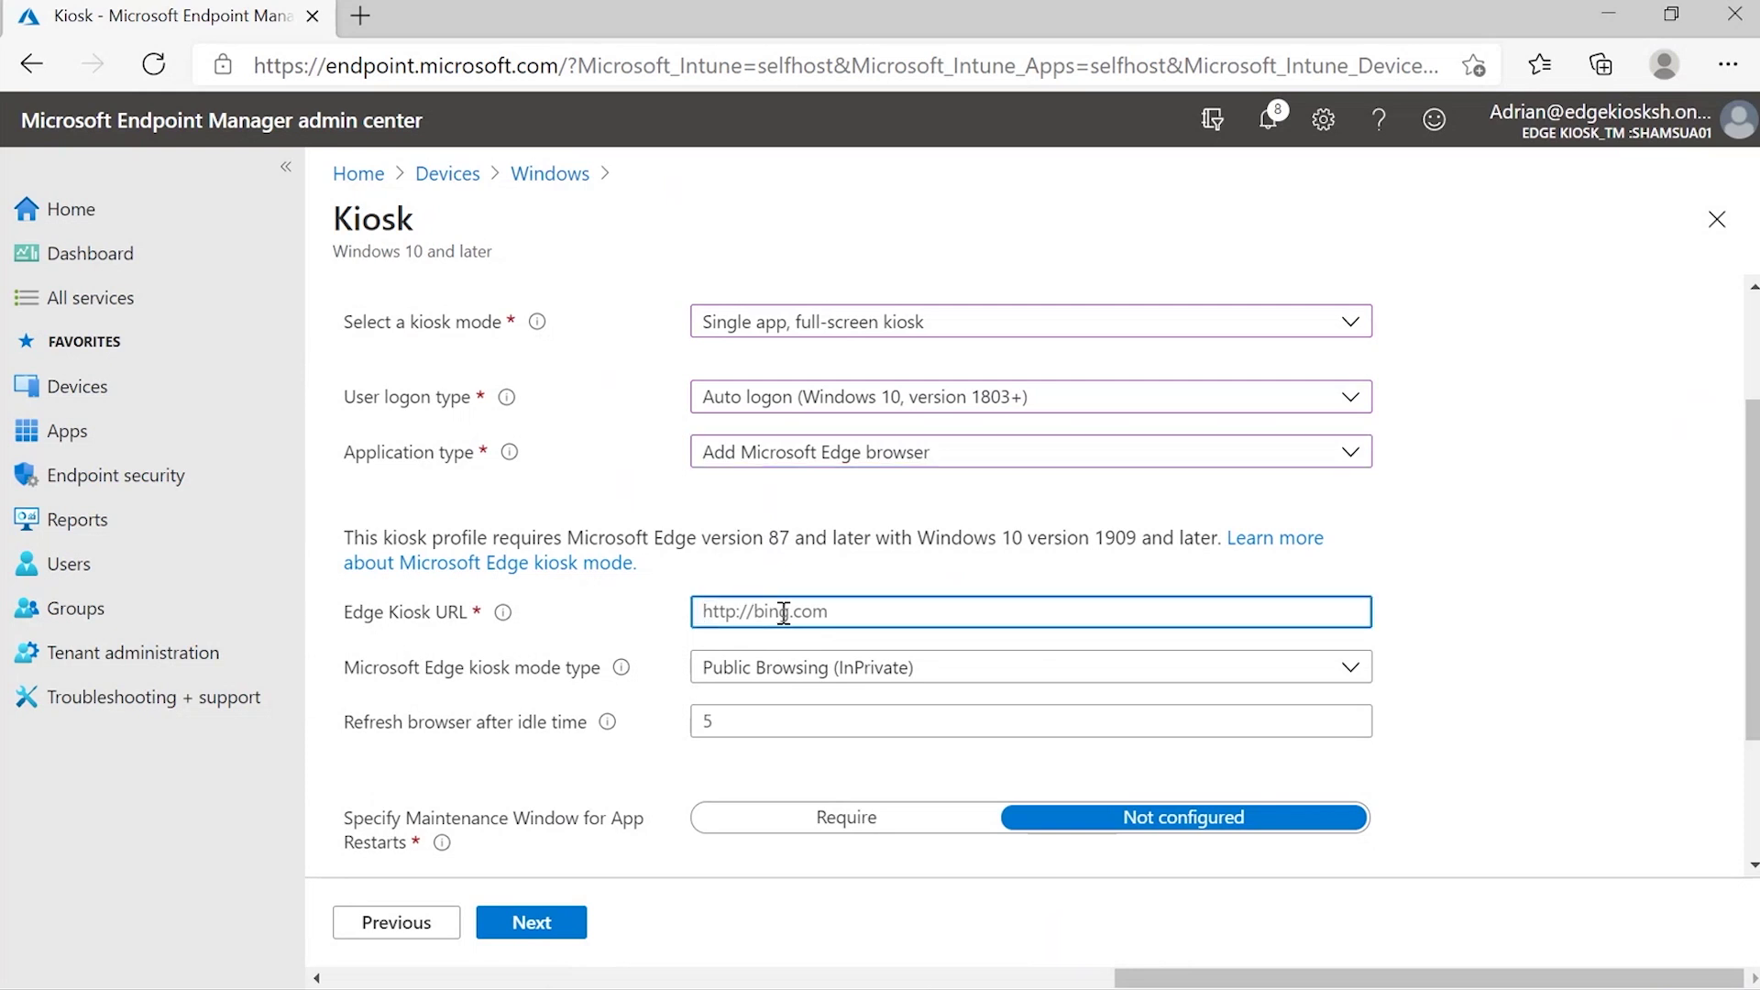
text(http://hub.alpineskihouse.com/)
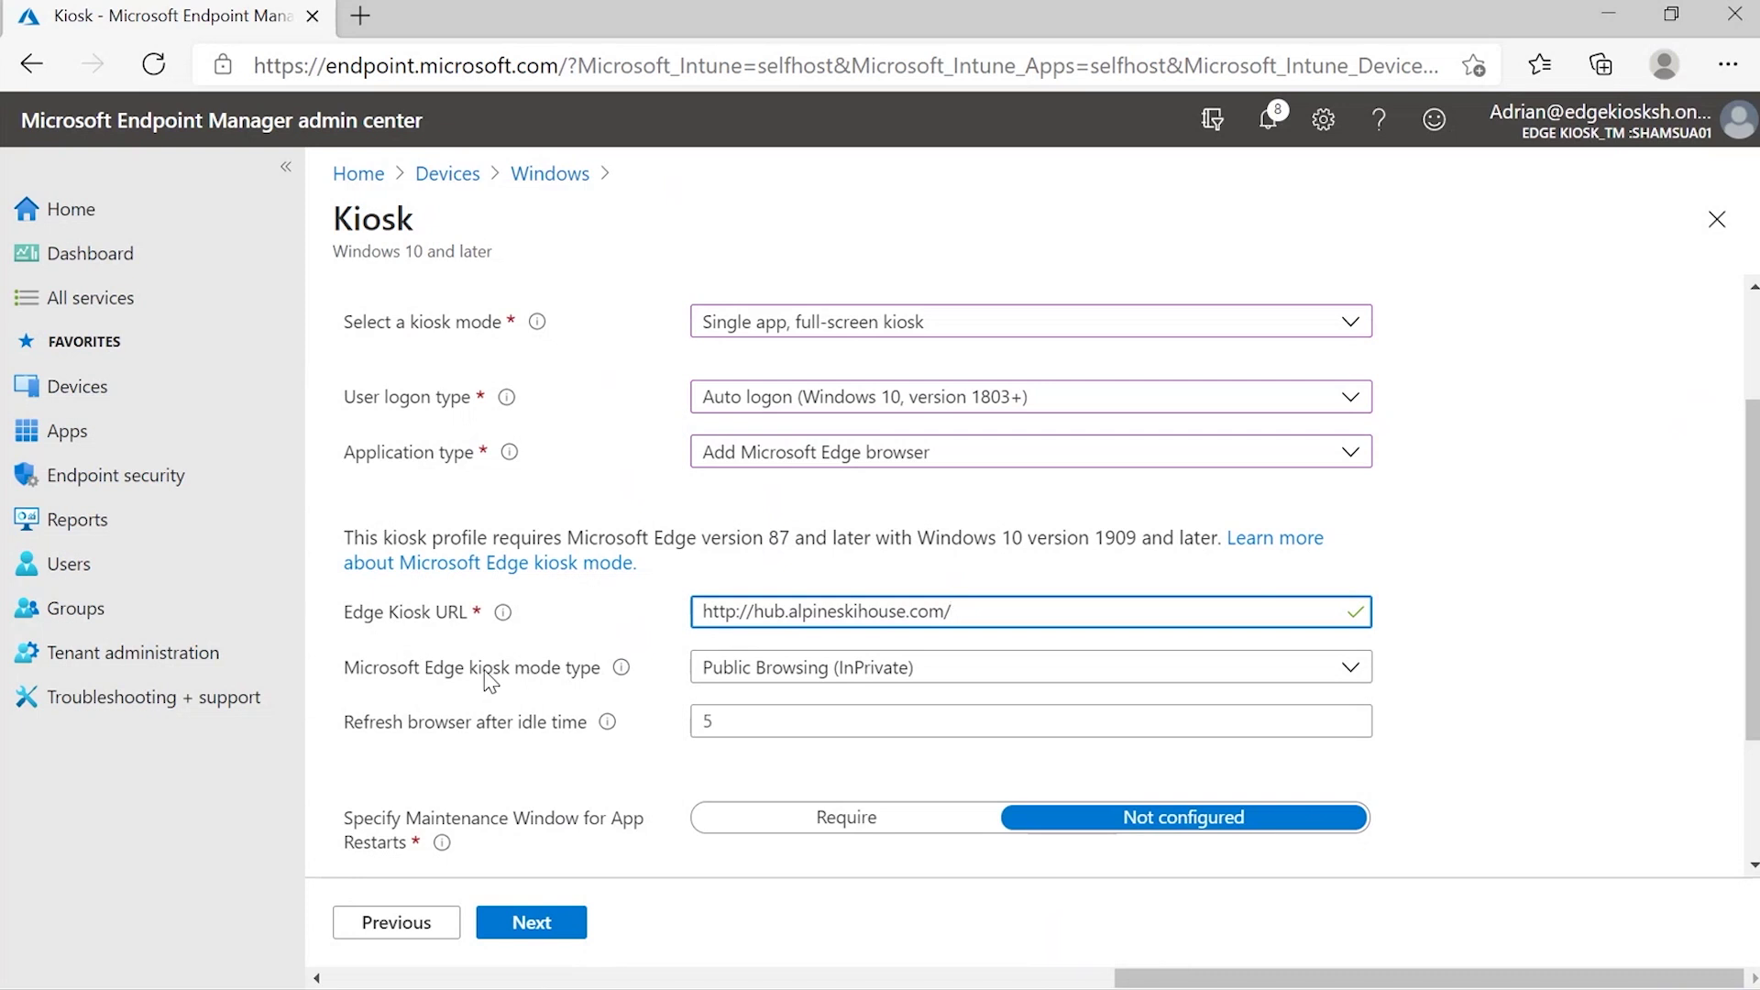
click(731, 677)
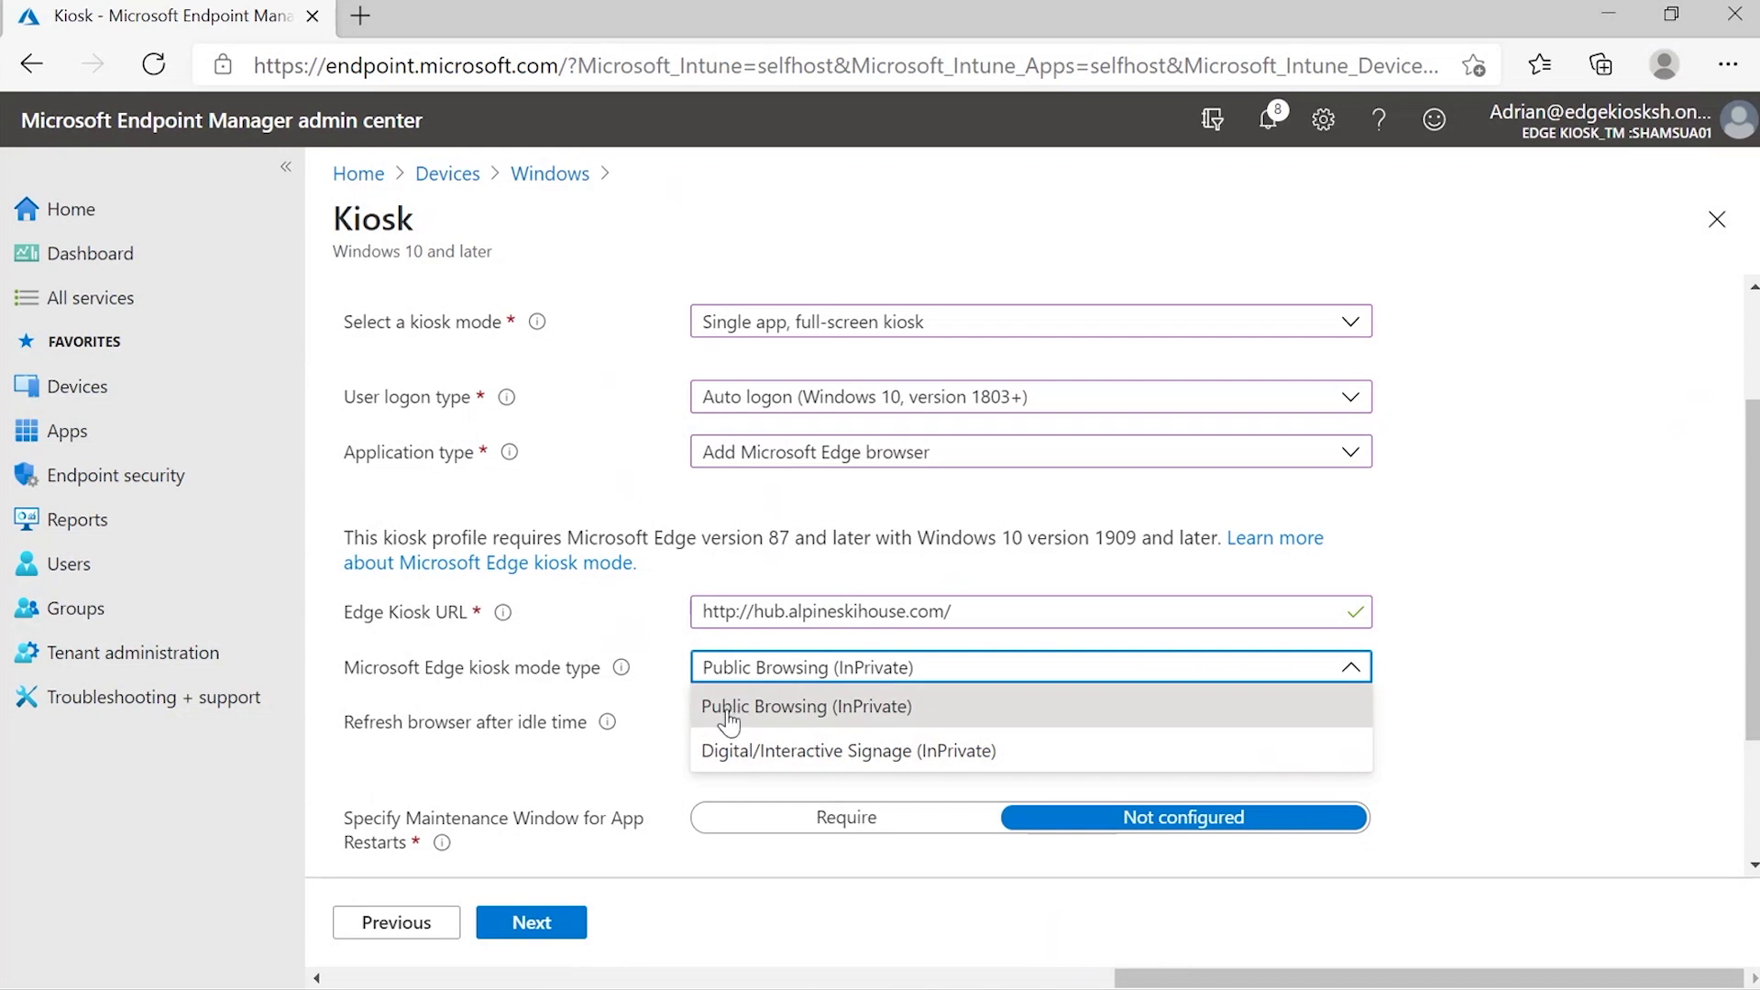
click(730, 711)
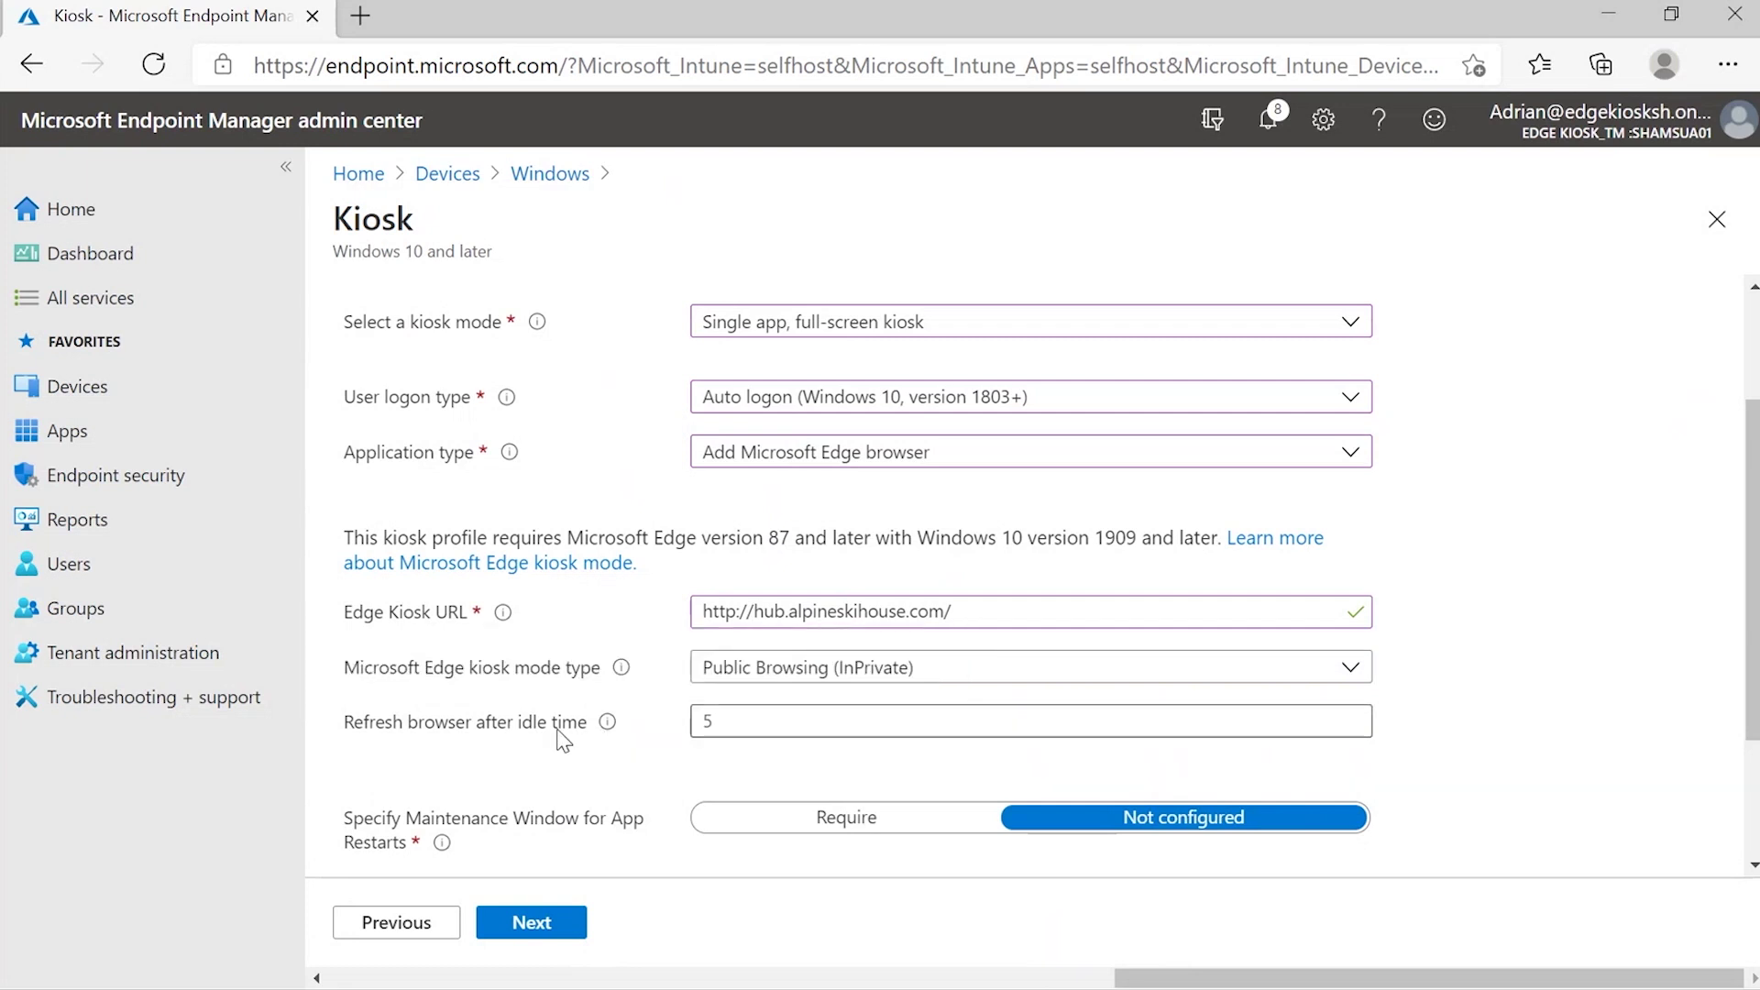
- Leave the idle refresh time blank at its default and advance to Assignments
click(751, 724)
text(0)
key(BackSpace)
text(10)
key(Tab)
click(759, 724)
key(BackSpace)
key(BackSpace)
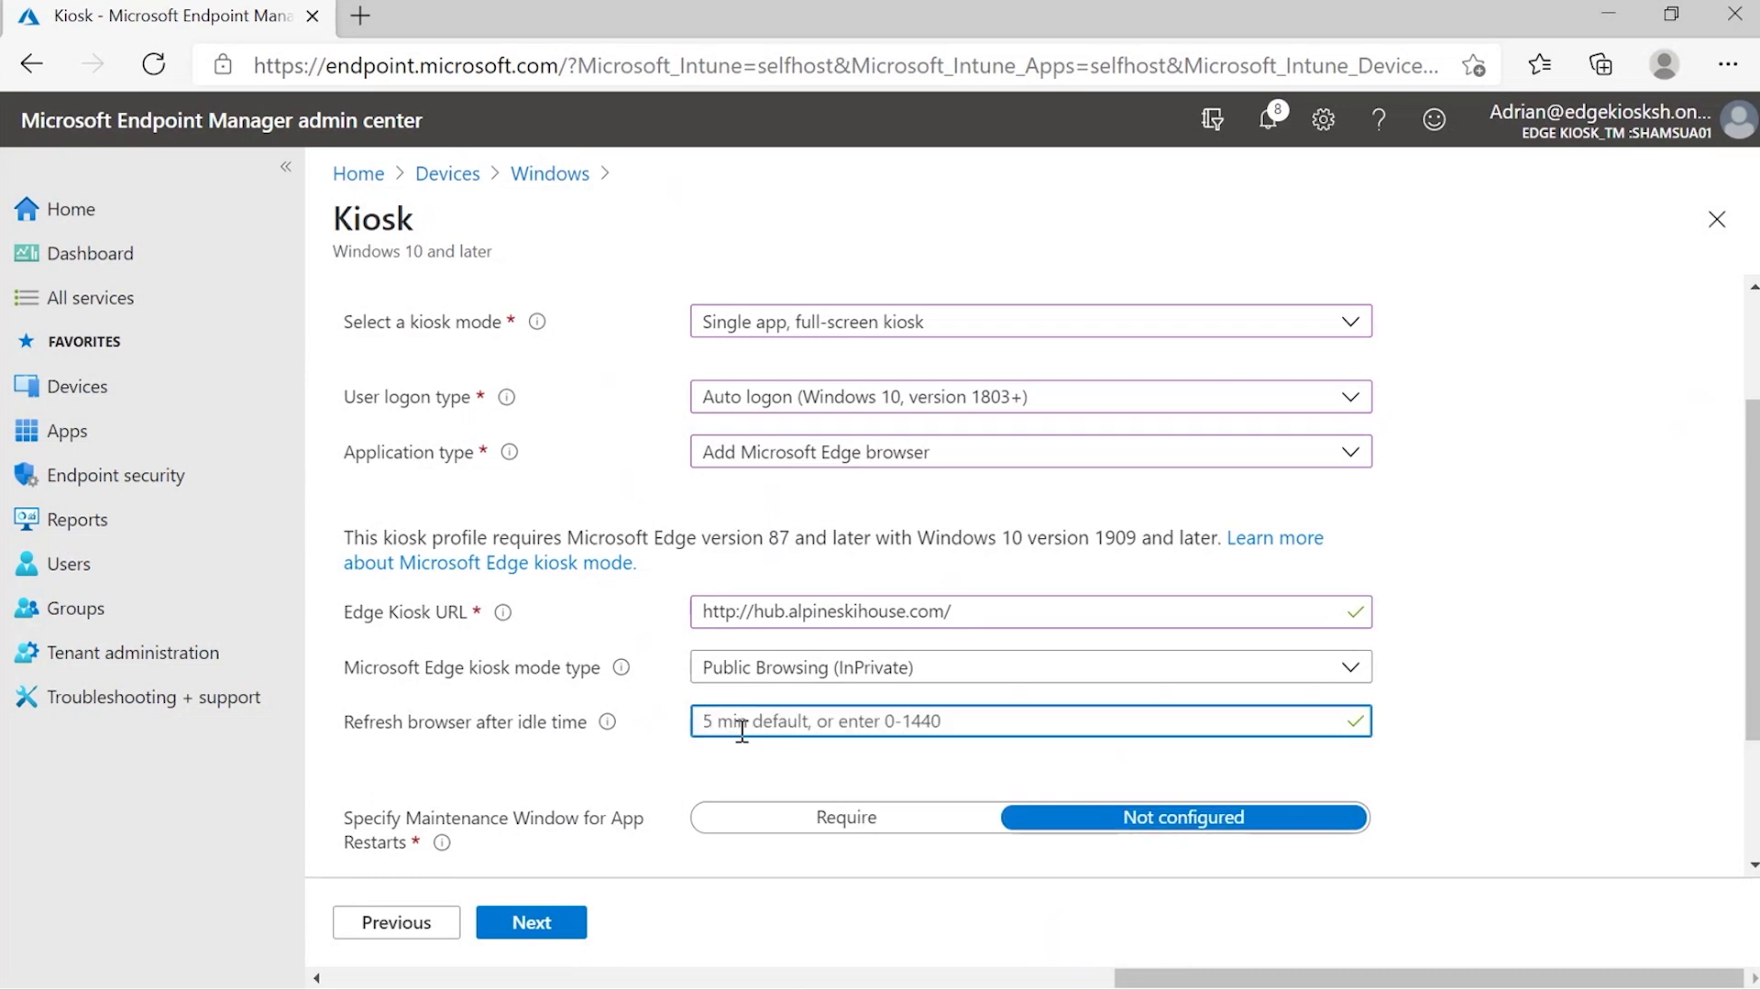
click(664, 749)
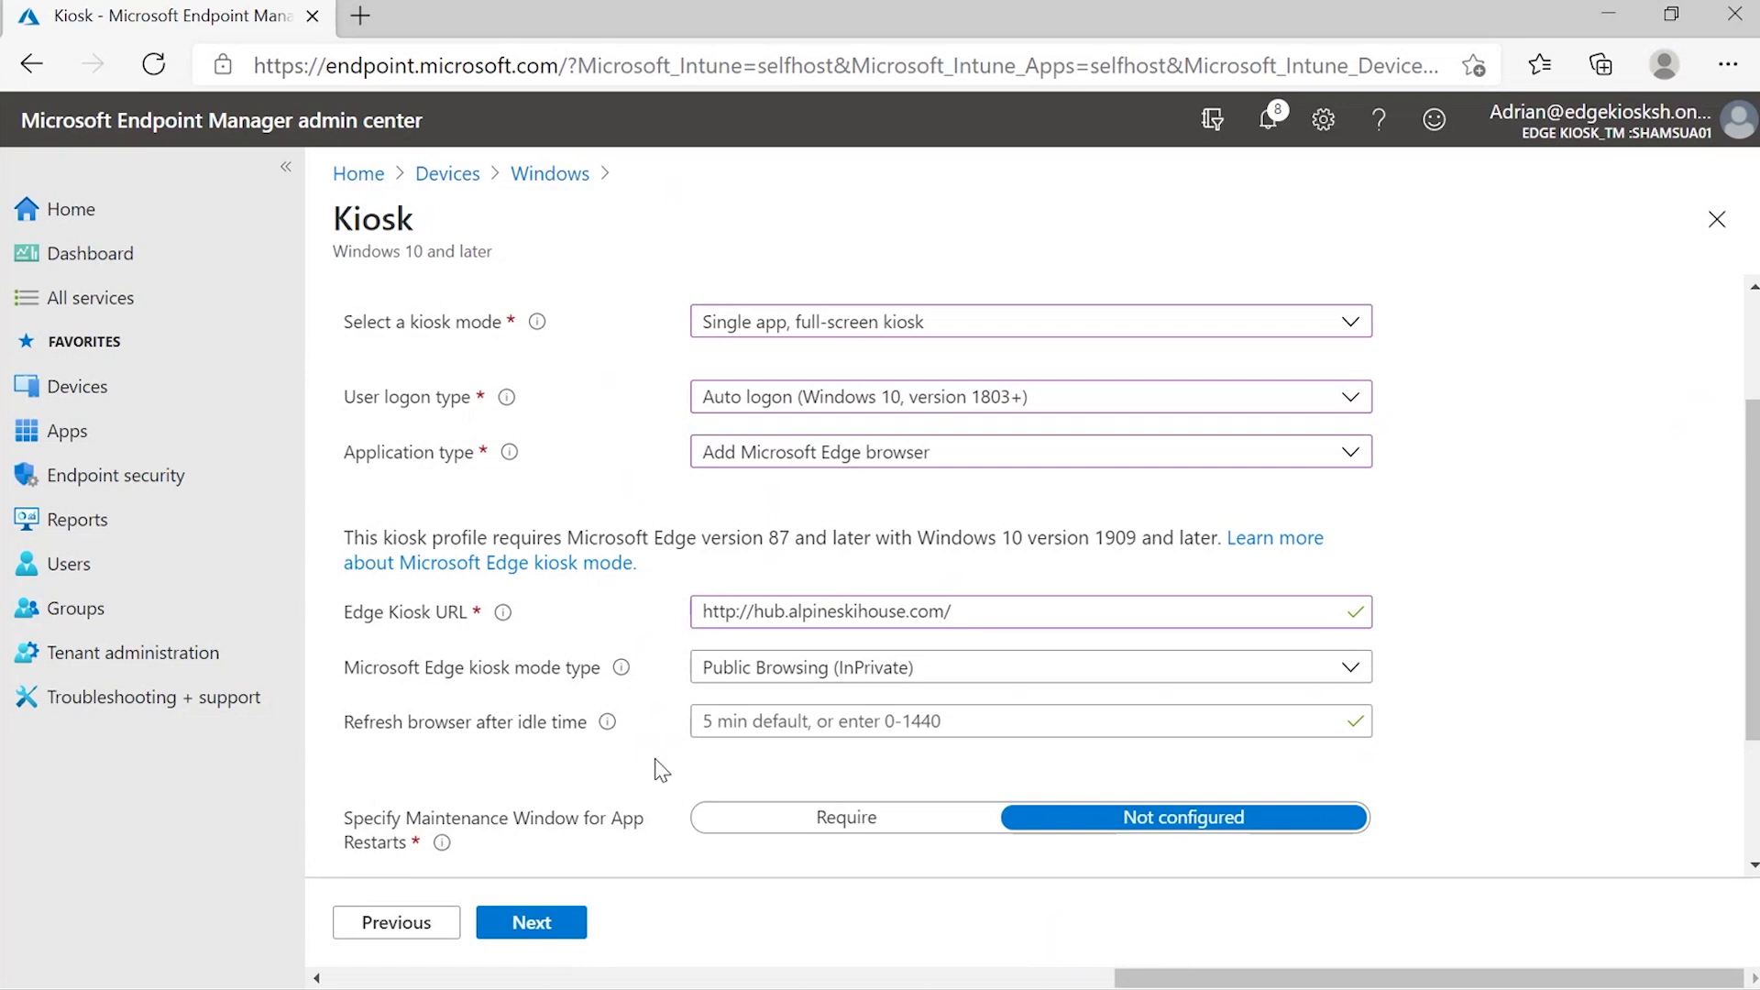
click(545, 924)
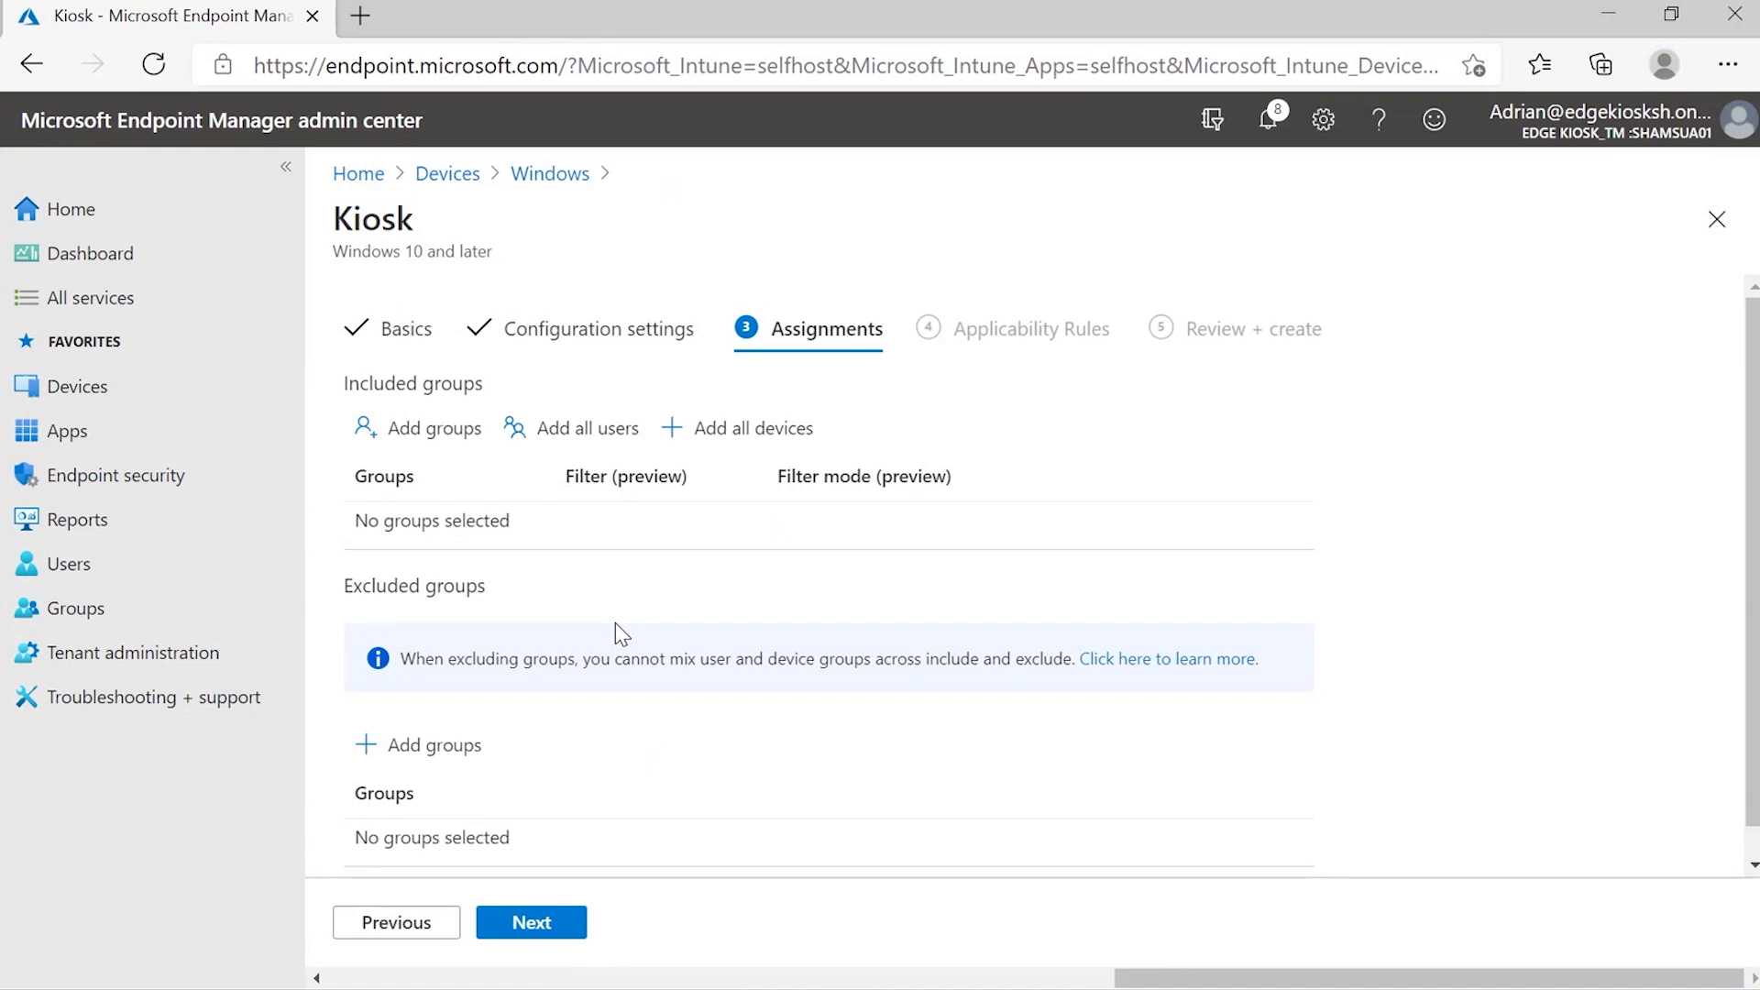
- Include the Fabrikam Kiosk group in the assignment and continue to Applicability Rules
click(424, 442)
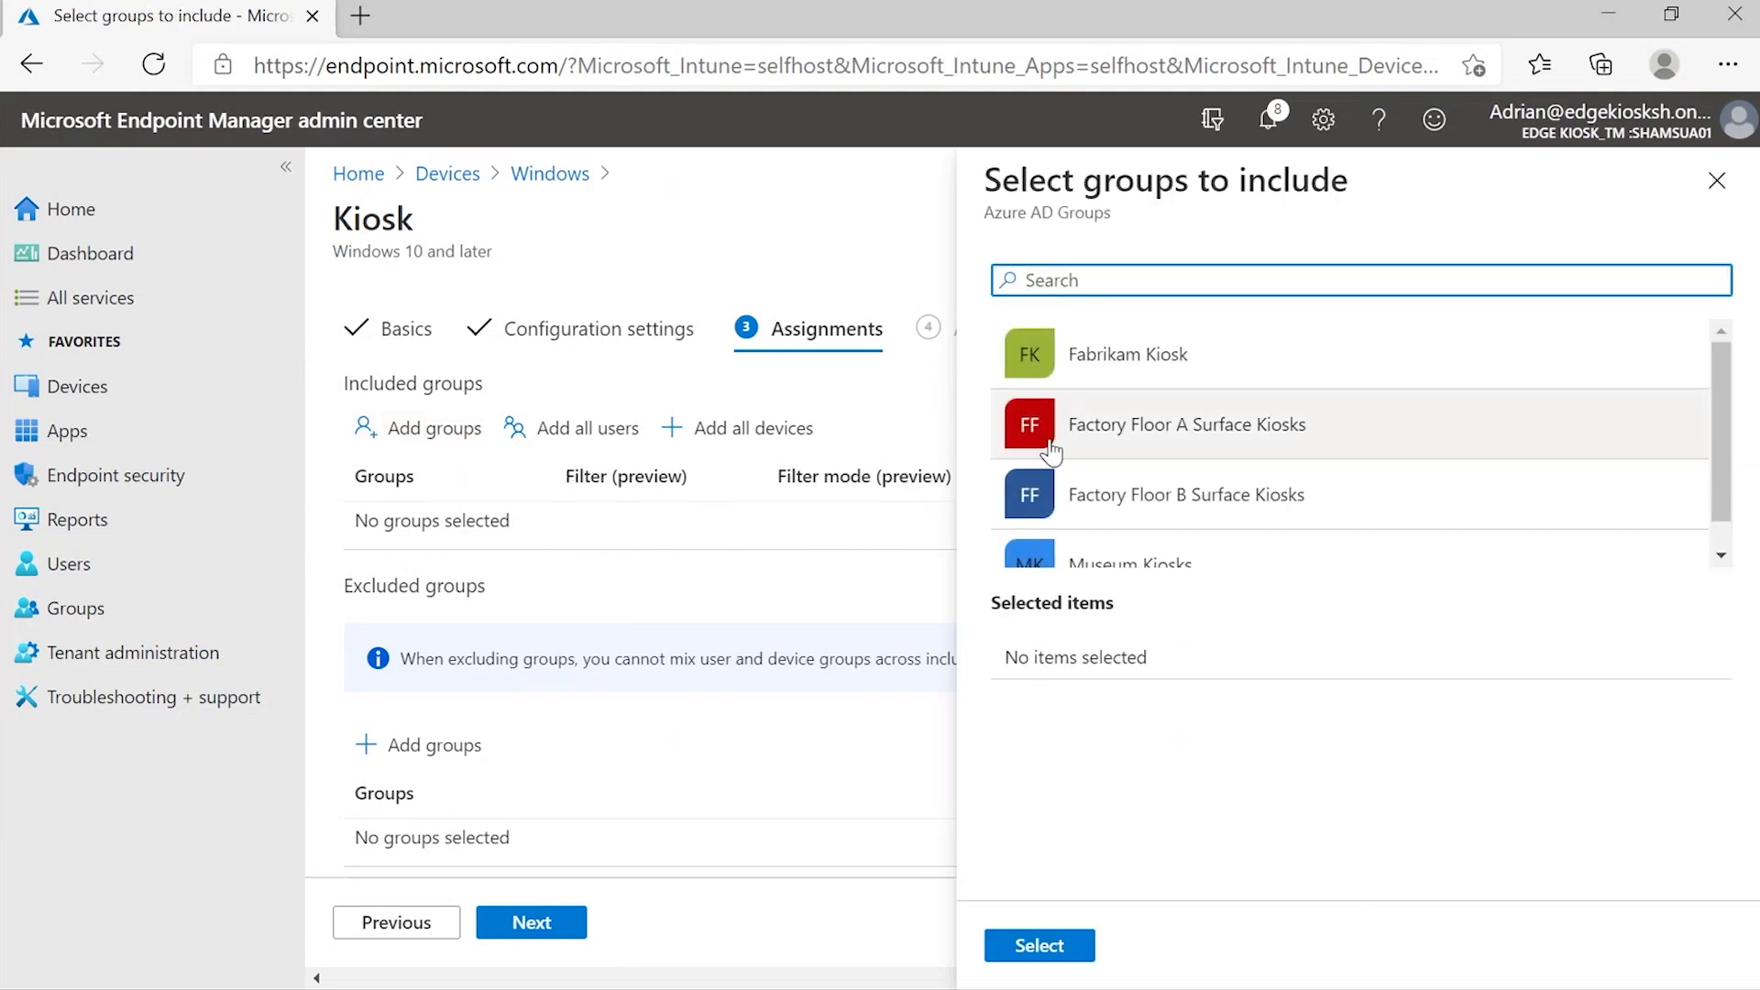
click(1117, 357)
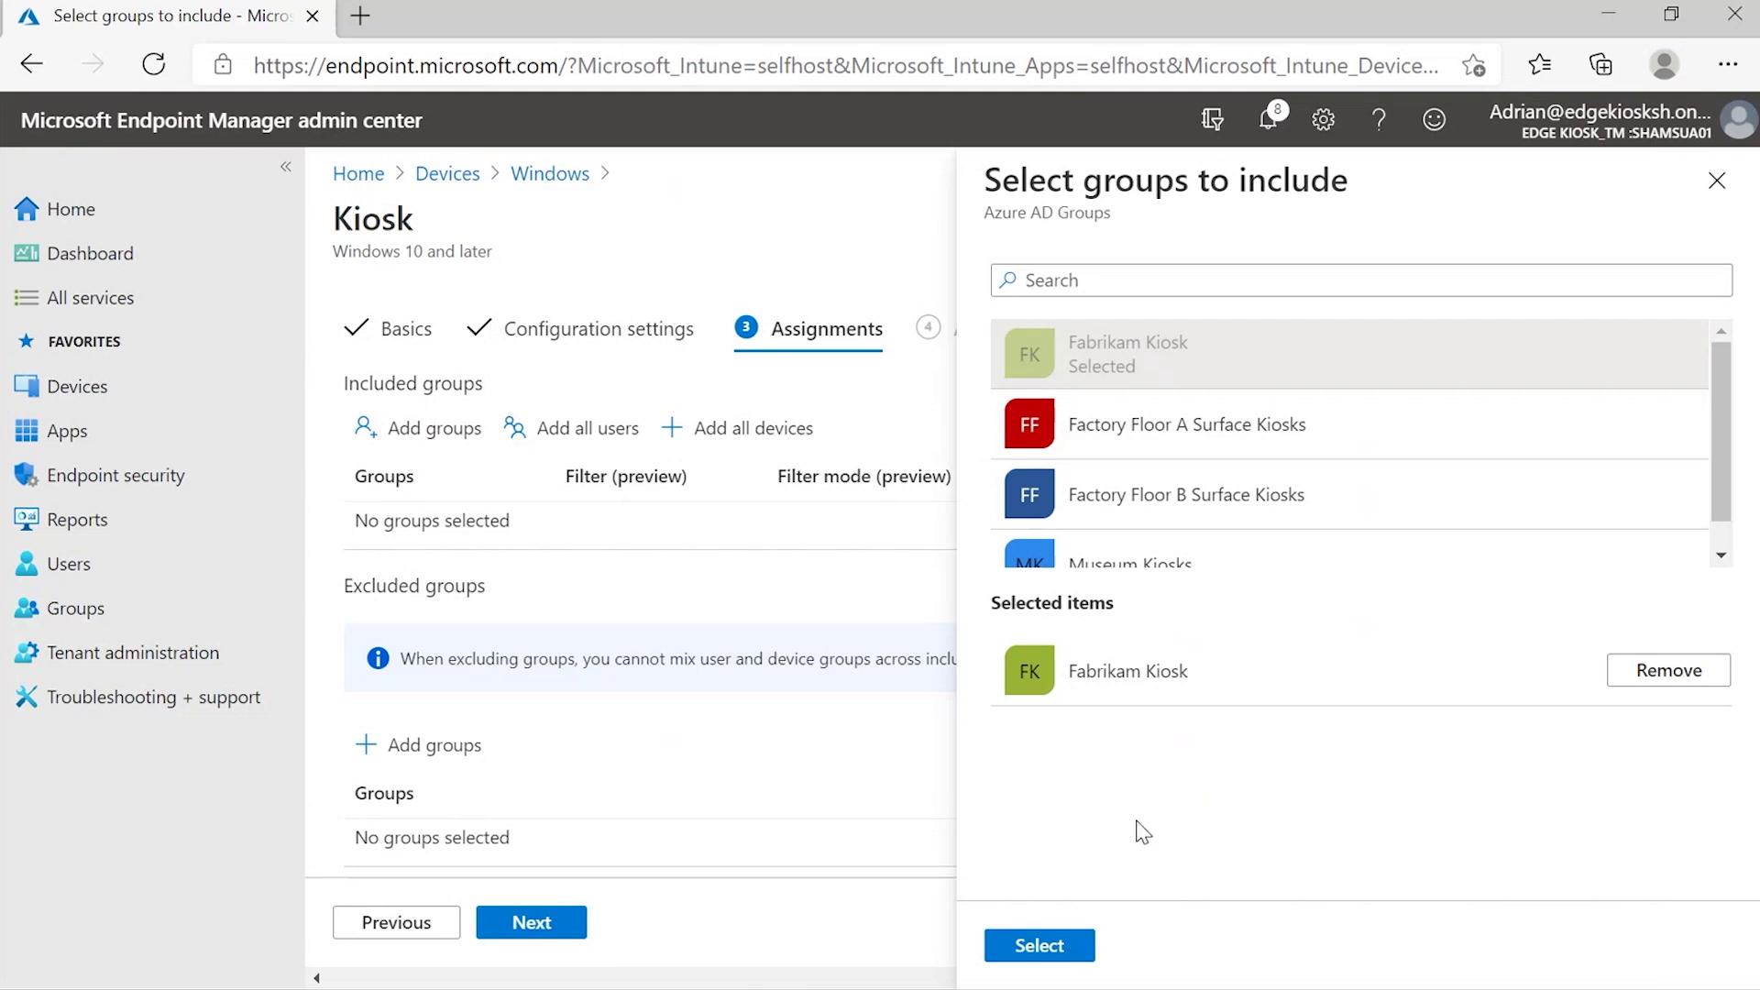
click(1041, 946)
click(527, 923)
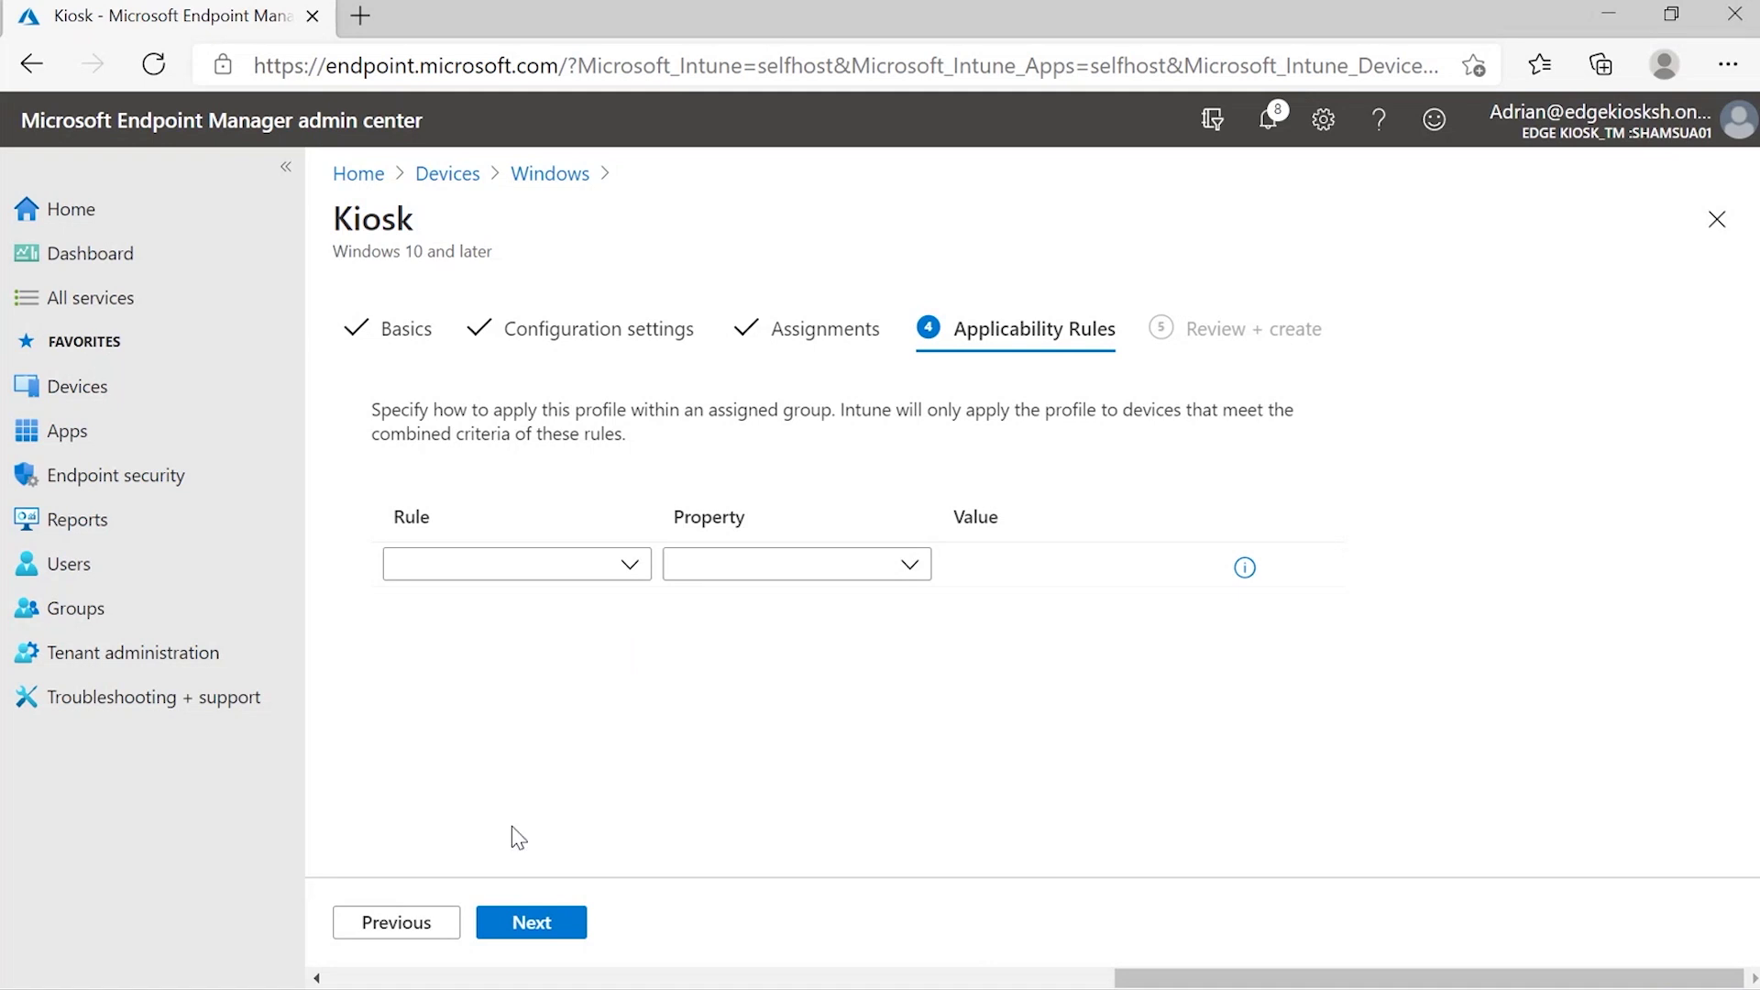
- Skip applicability rules, review the Kiosk Ignite summary, and create the profile
click(524, 923)
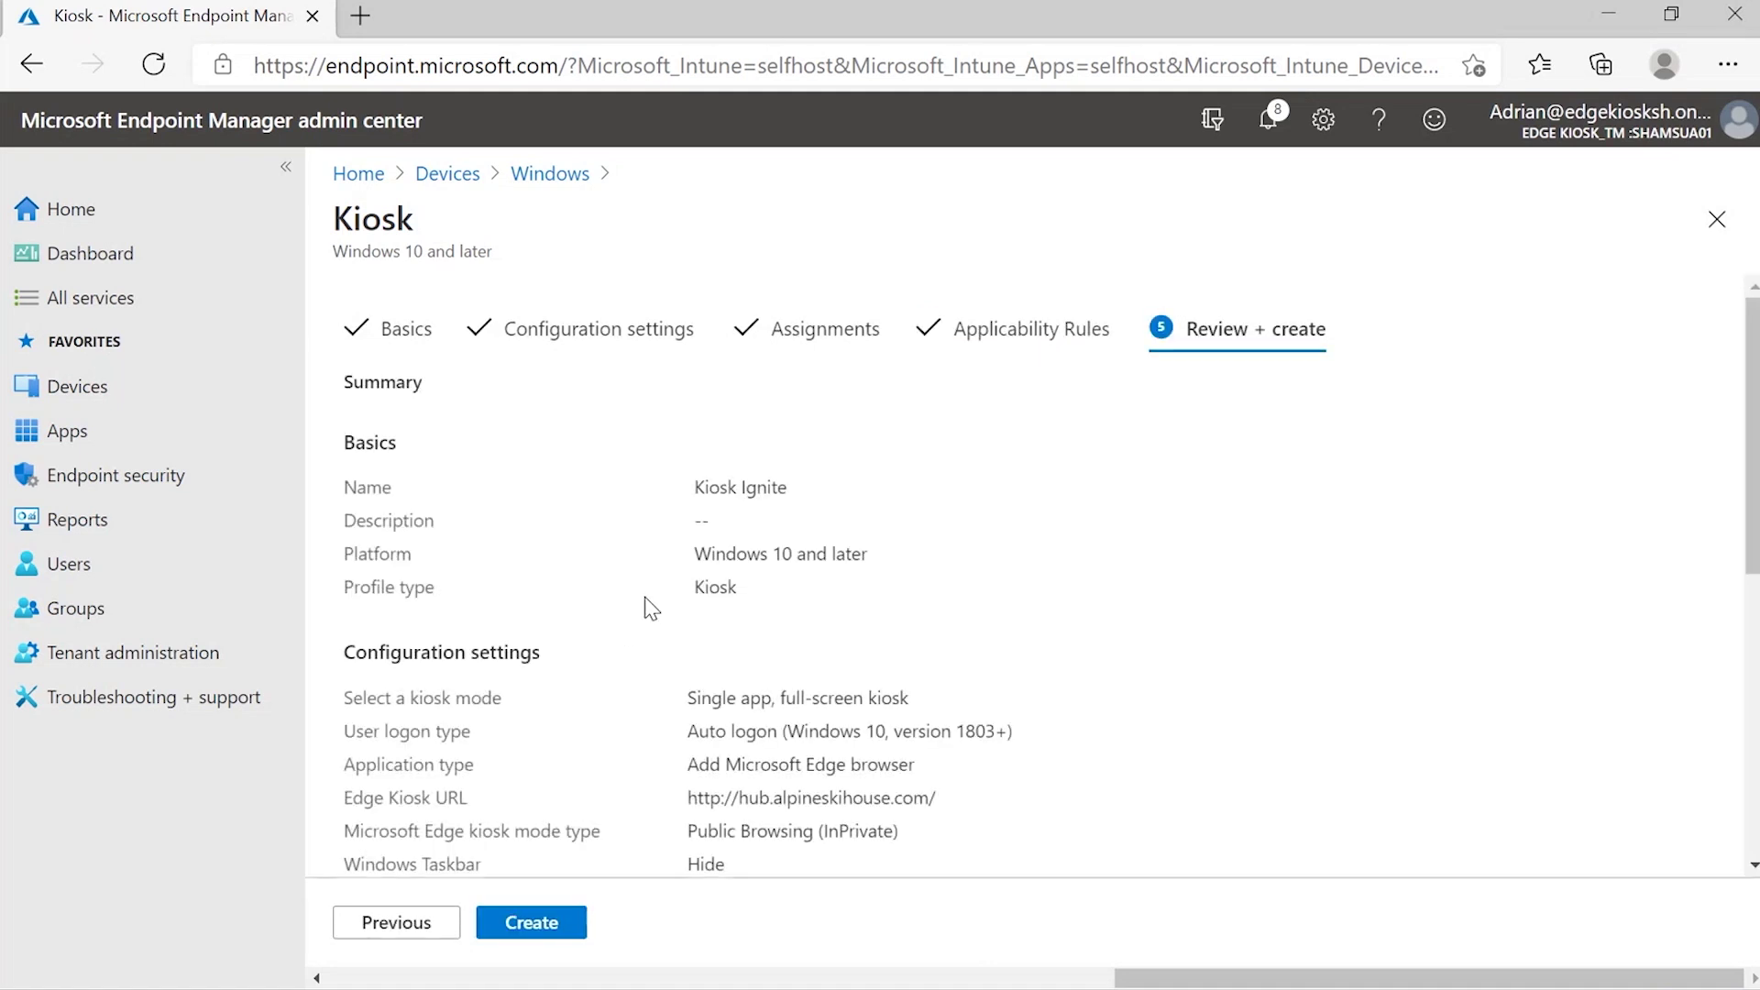
scroll(706, 550, down, 2)
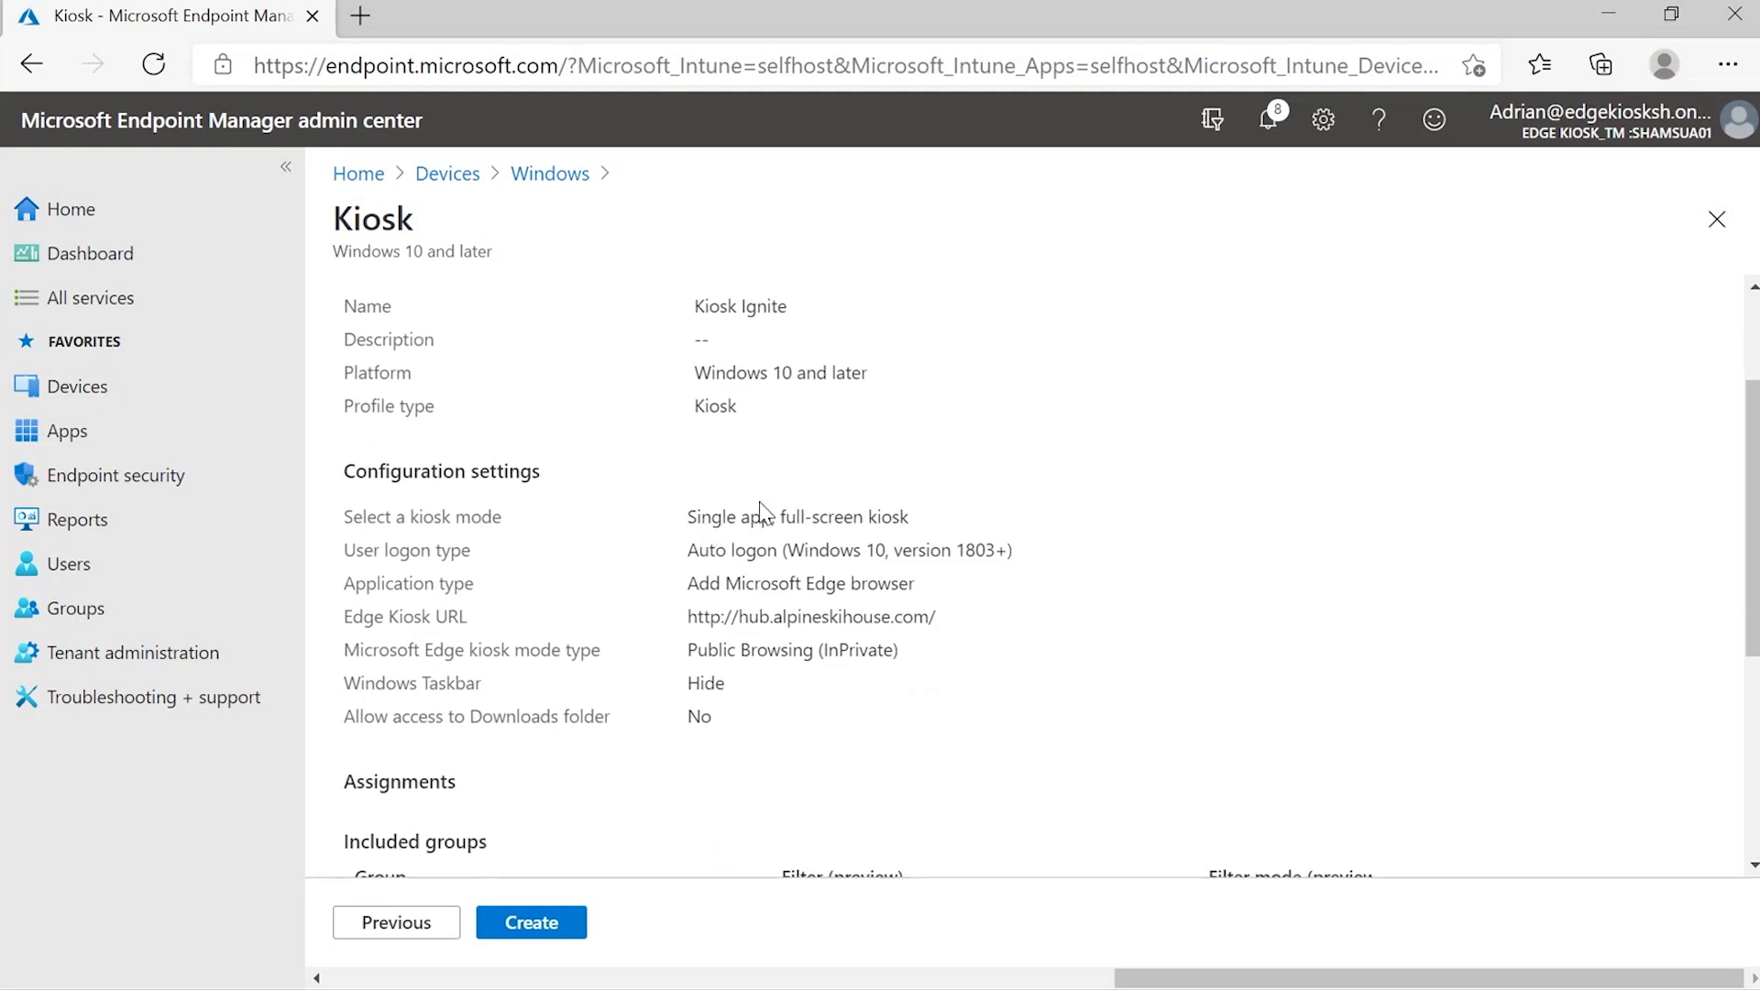
scroll(750, 514, down, 2)
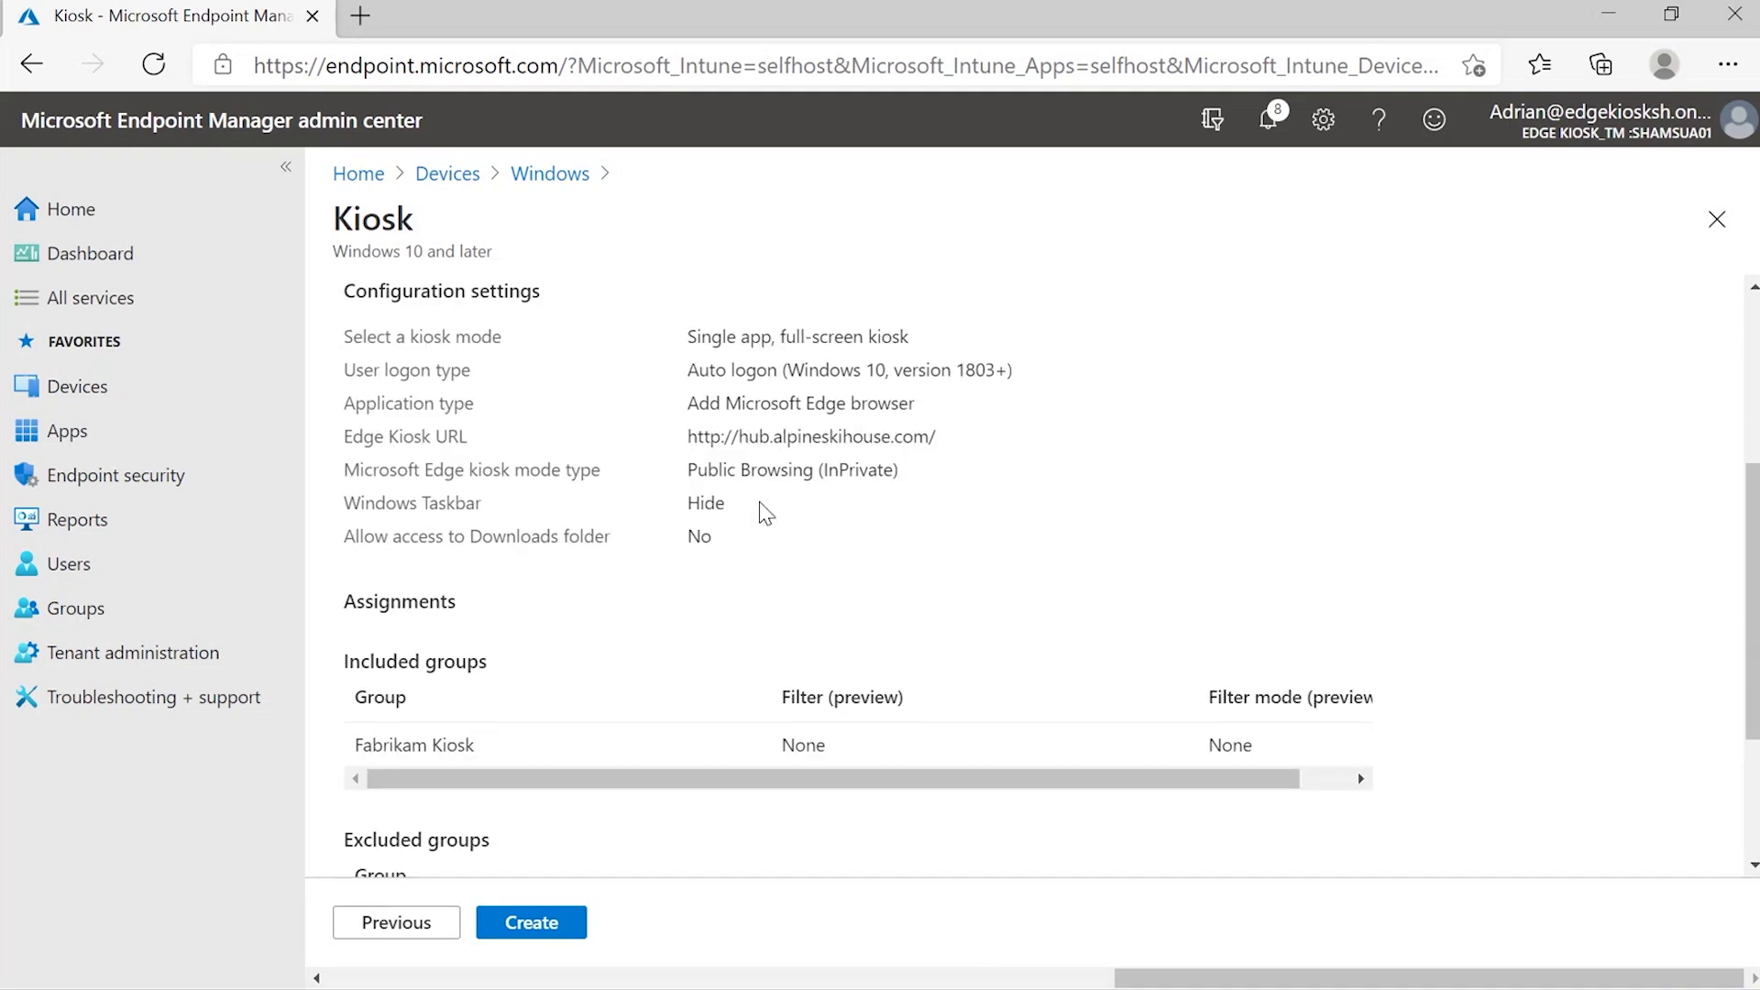
click(546, 923)
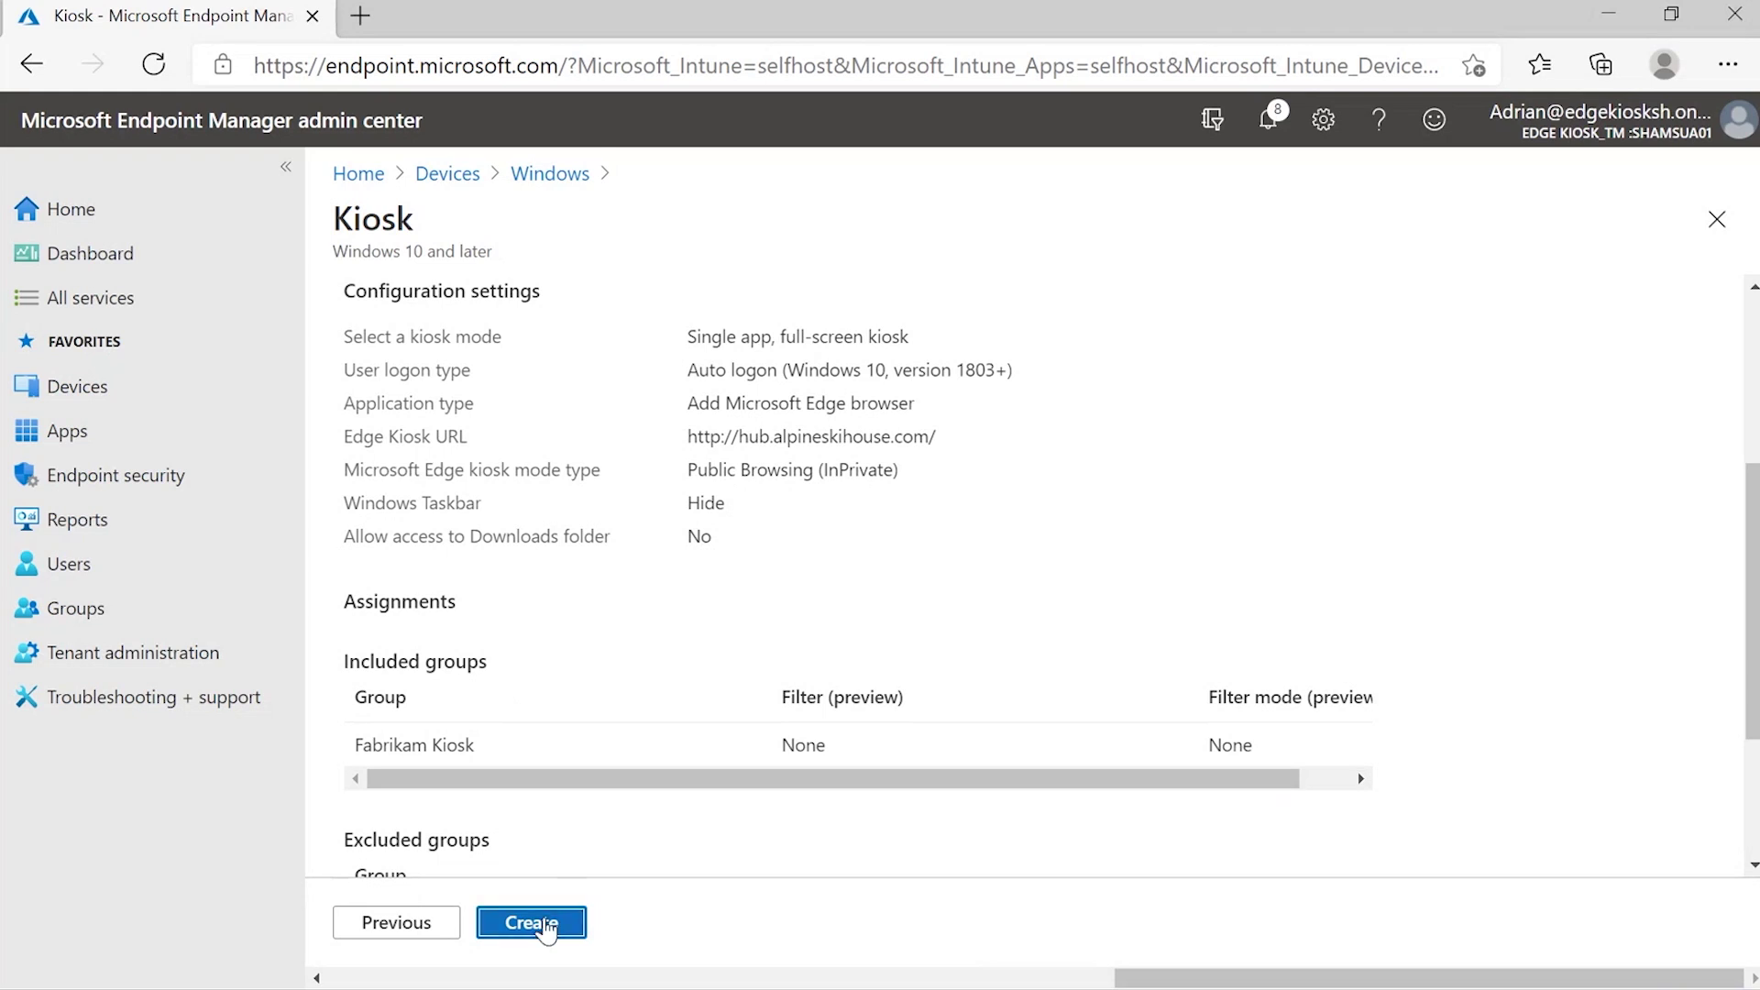